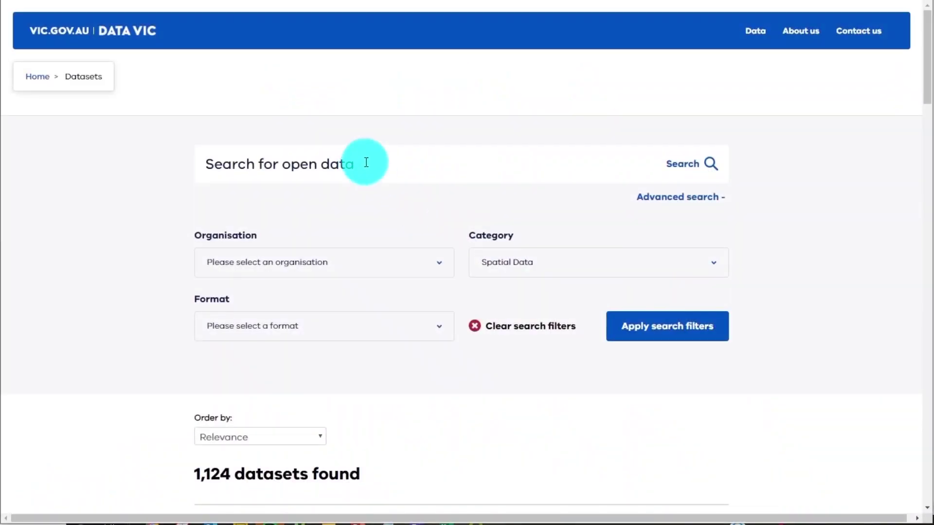
Search the Data Vic catalogue for 'River Basins'.
click(367, 153)
text(River )
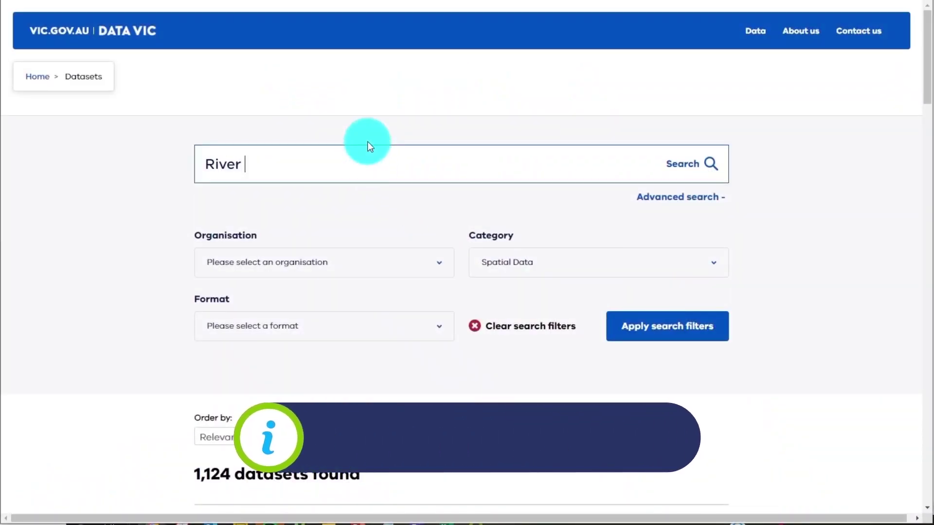
text(Basins)
key(Return)
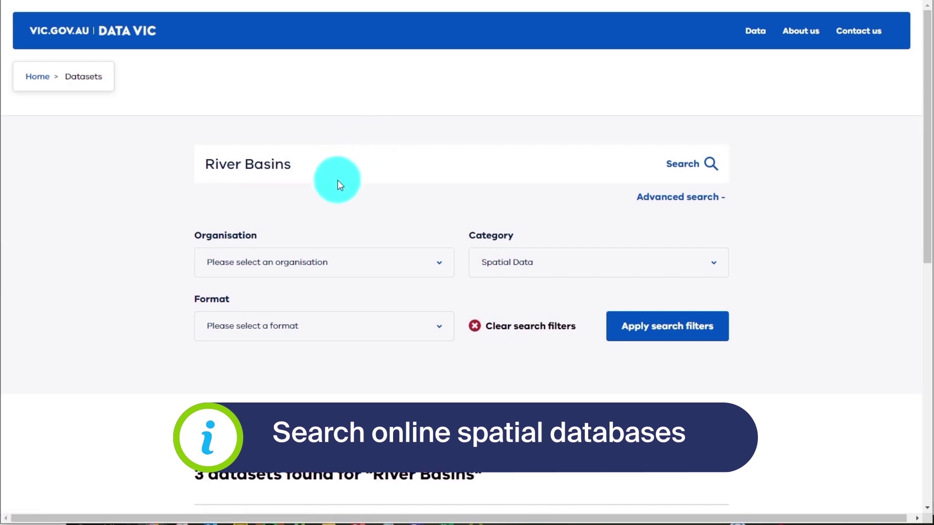
Open the AWRC Major River Basins of Victoria dataset and accept its ordering terms.
scroll(339, 185, down, 5)
click(284, 292)
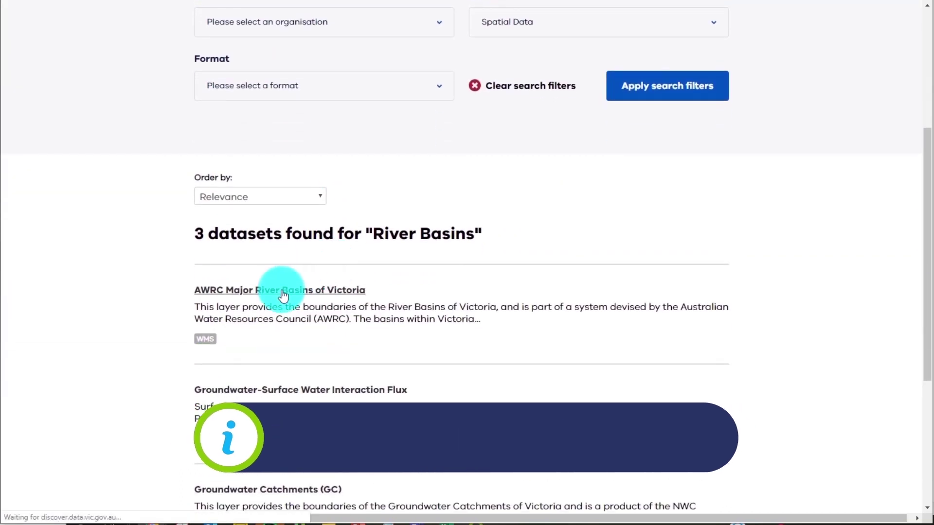
scroll(375, 306, down, 3)
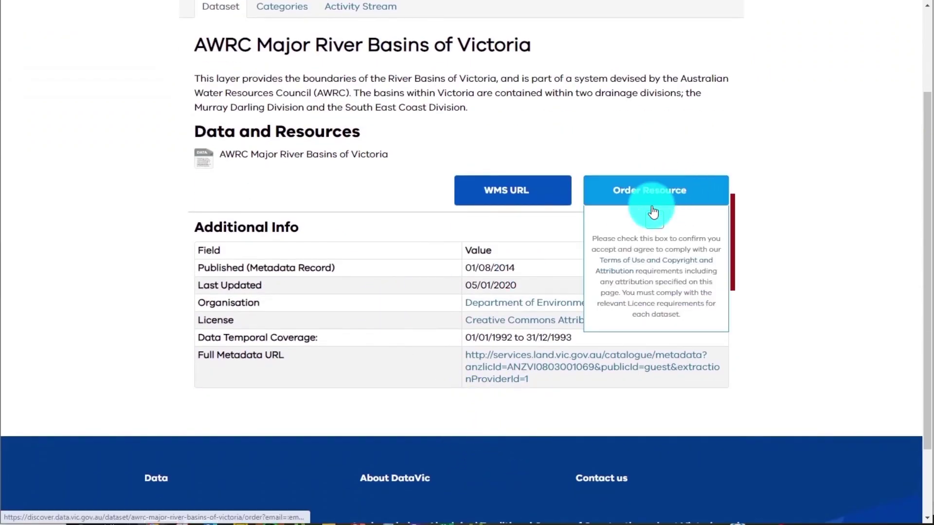
click(653, 222)
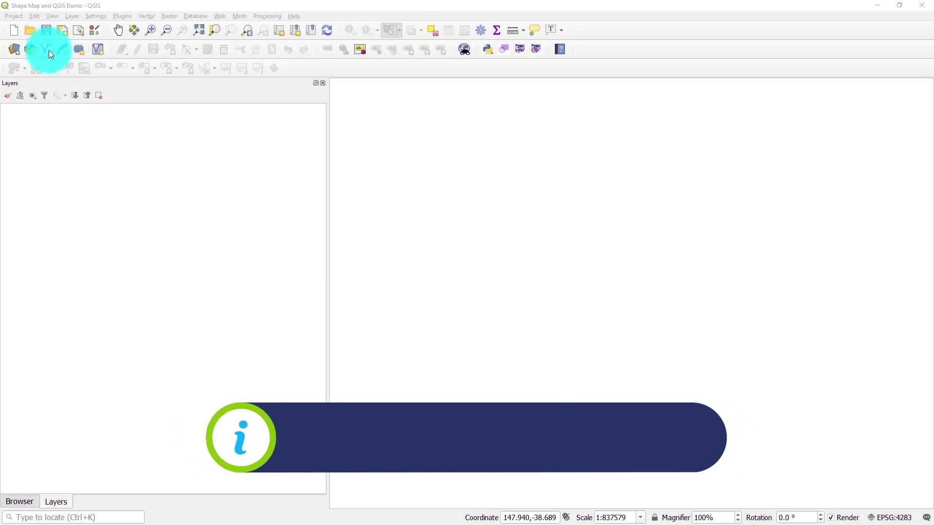
Add the basin100.shp shapefile as a vector layer.
click(48, 50)
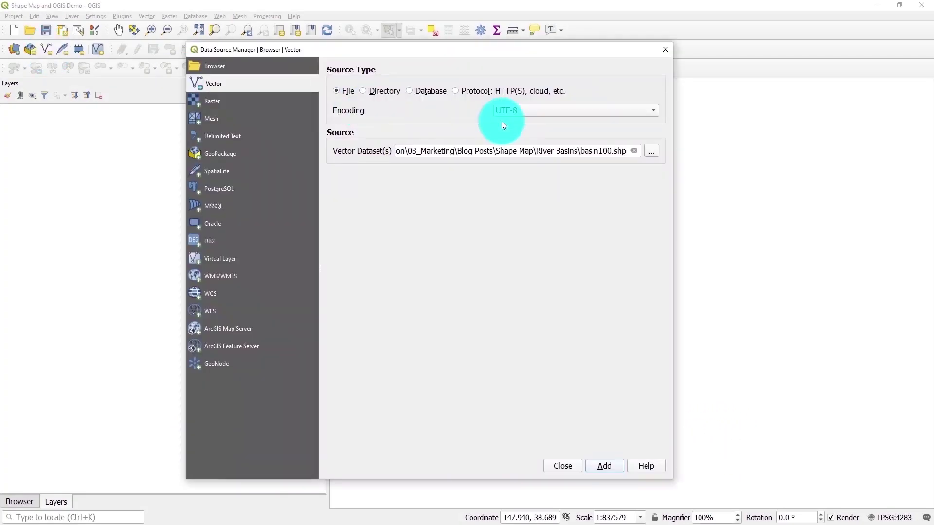
click(654, 155)
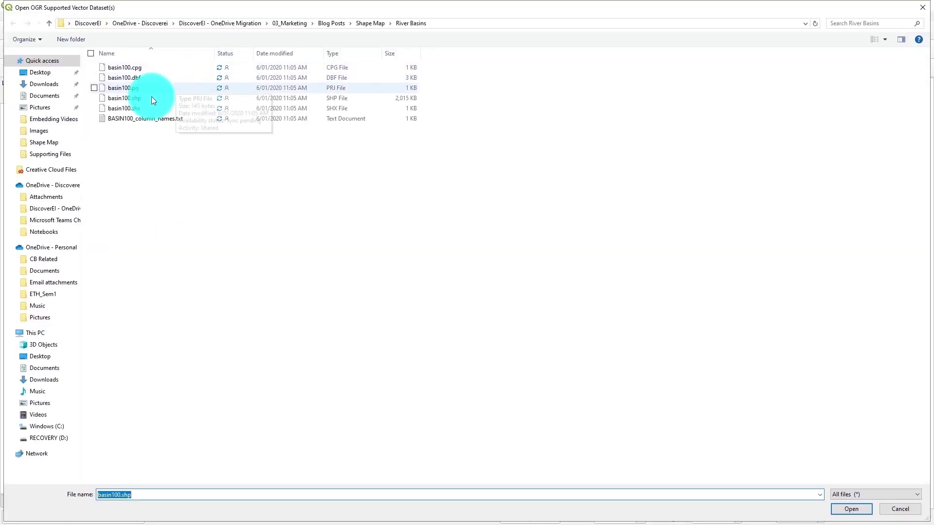
click(152, 99)
click(851, 509)
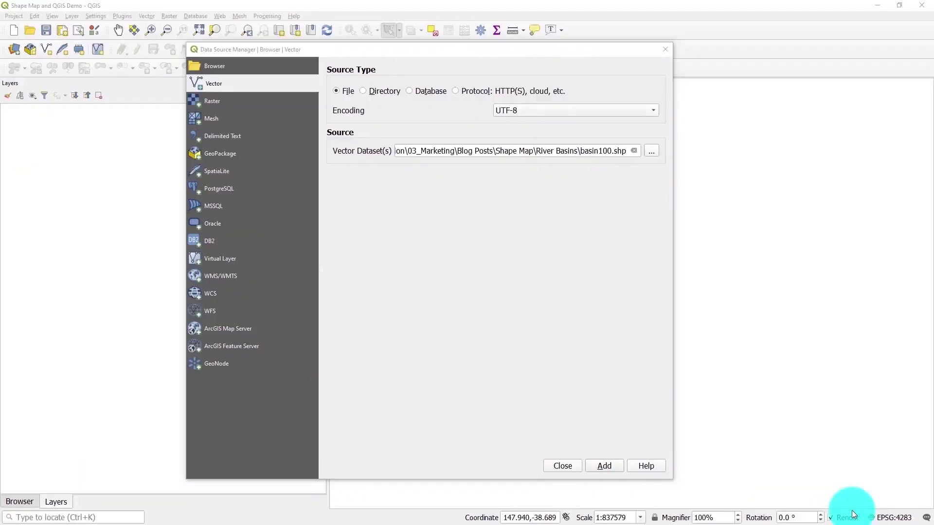
click(606, 465)
click(564, 468)
Select the four basins surrounding the bay with a polygon selection.
click(584, 350)
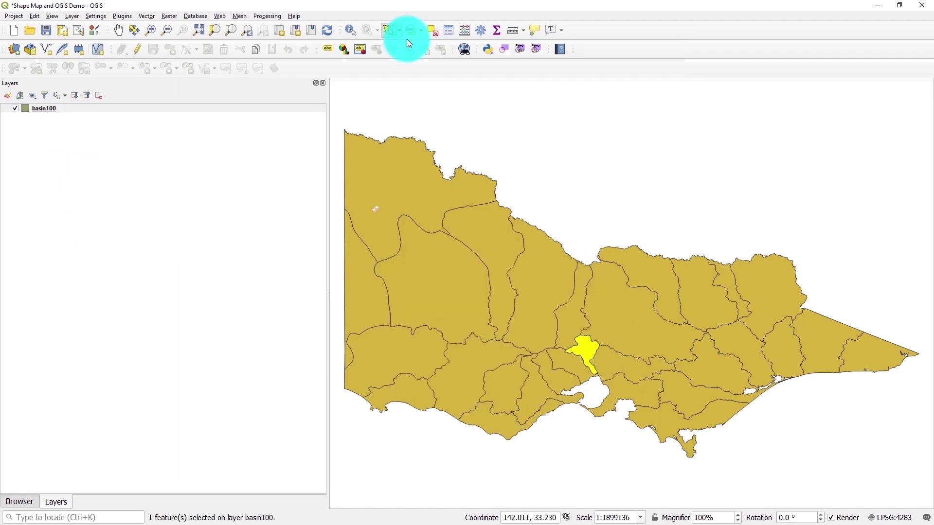
click(399, 33)
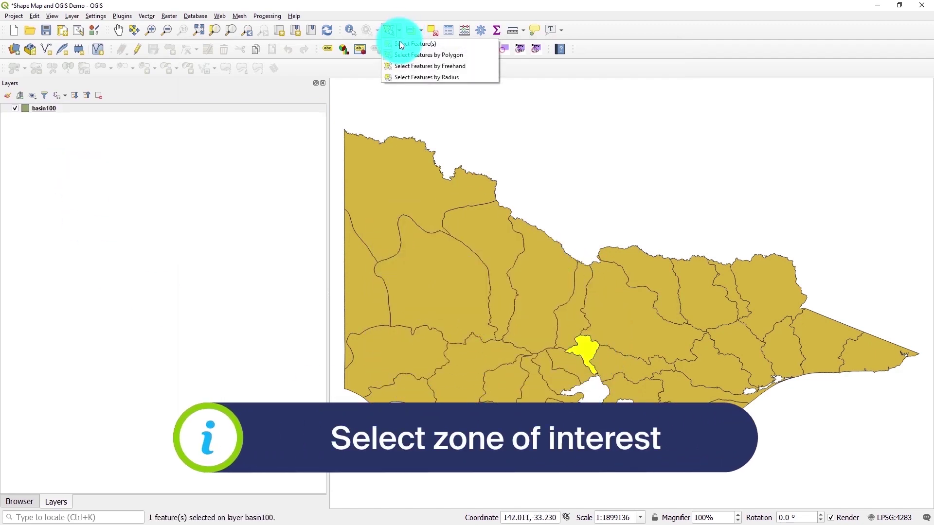
click(402, 44)
click(569, 363)
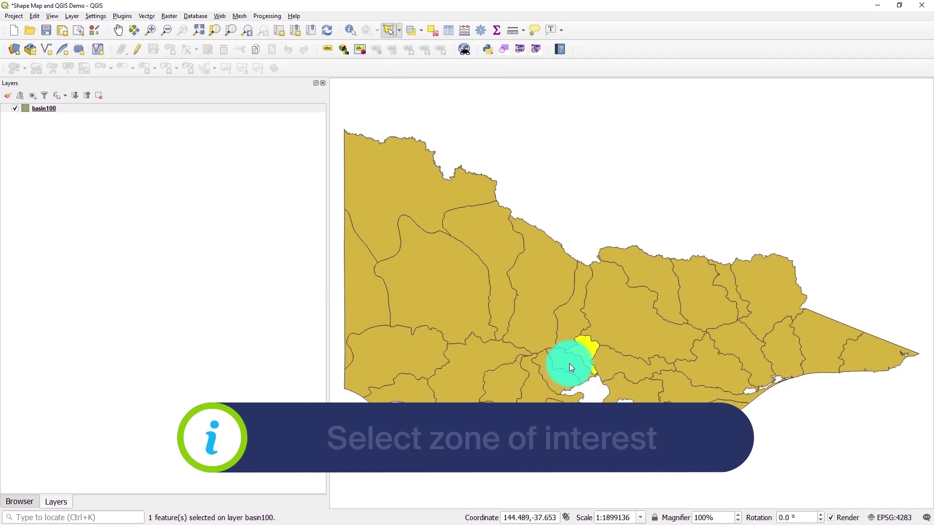
click(592, 354)
click(617, 372)
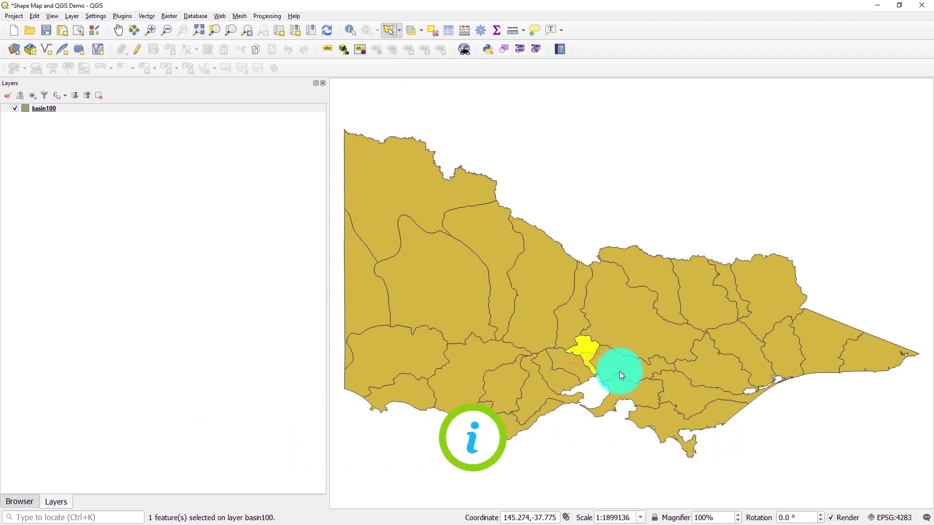
right_click(590, 381)
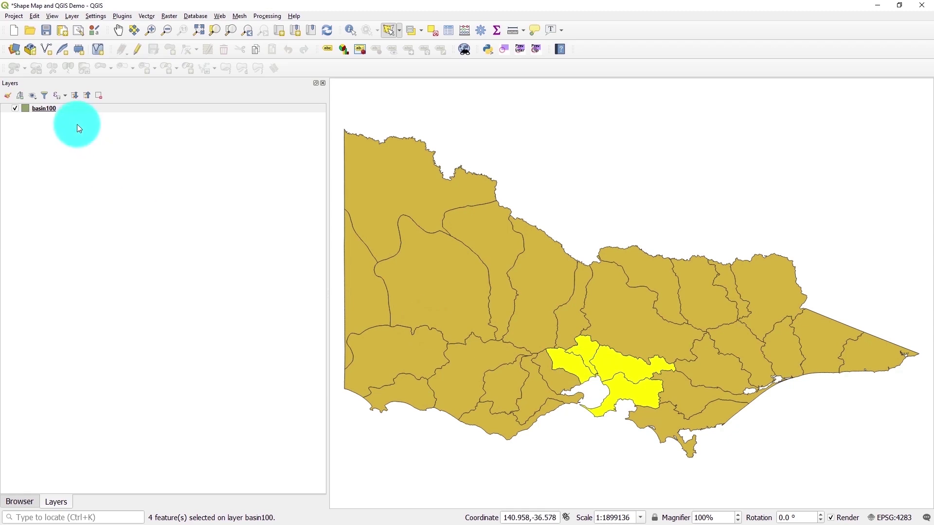
Save the selected basins as MelbourneRiverCatchments.shp and hide the basin100 layer.
right_click(42, 108)
mouse_move(86, 270)
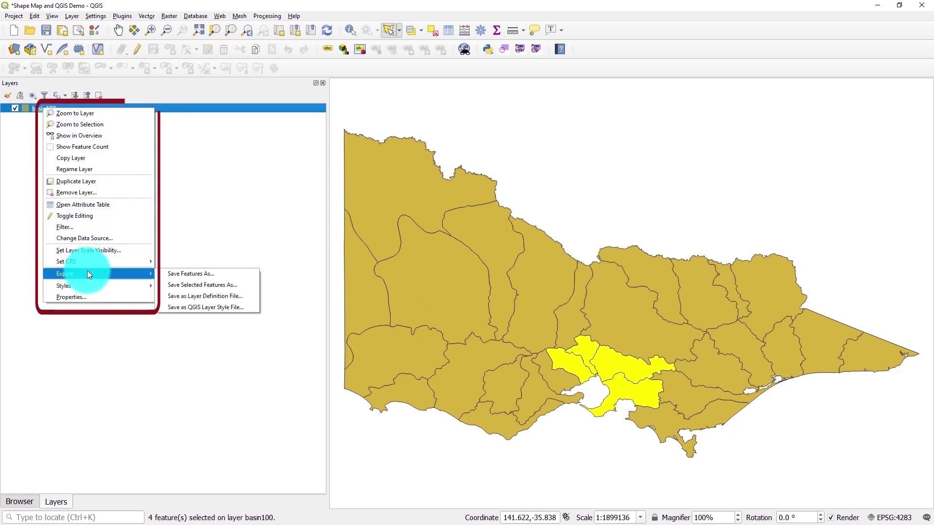
click(202, 285)
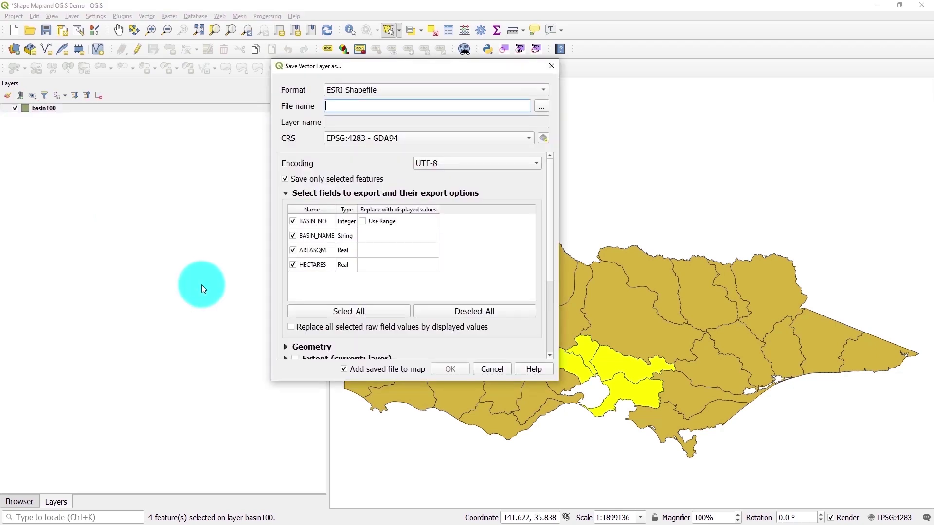
click(540, 107)
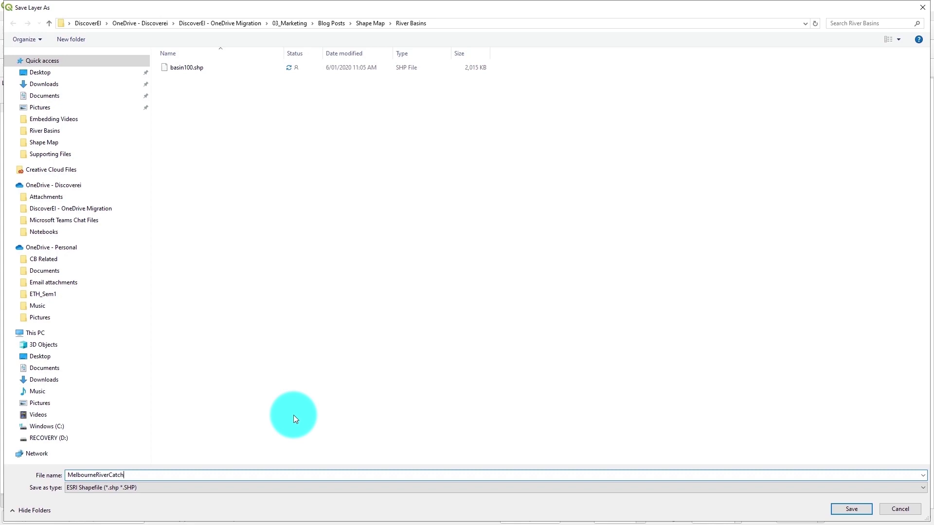
click(851, 509)
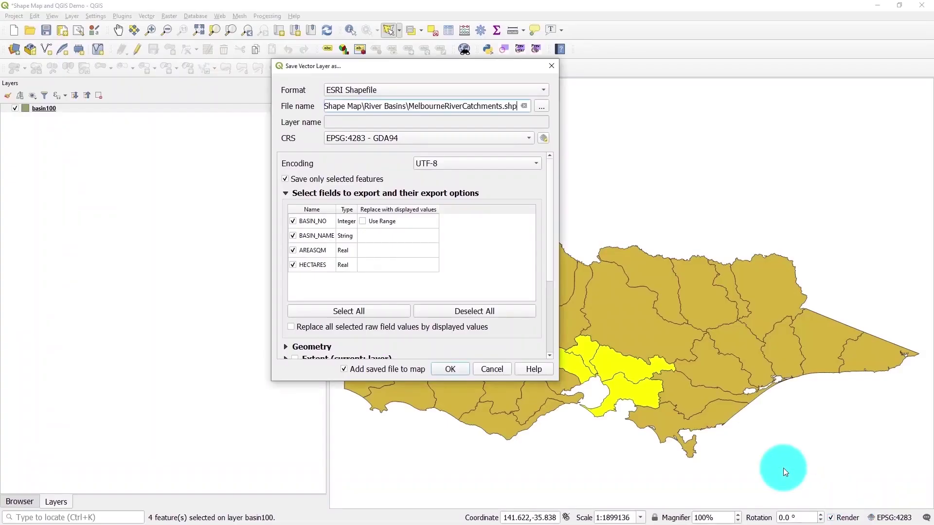
click(452, 369)
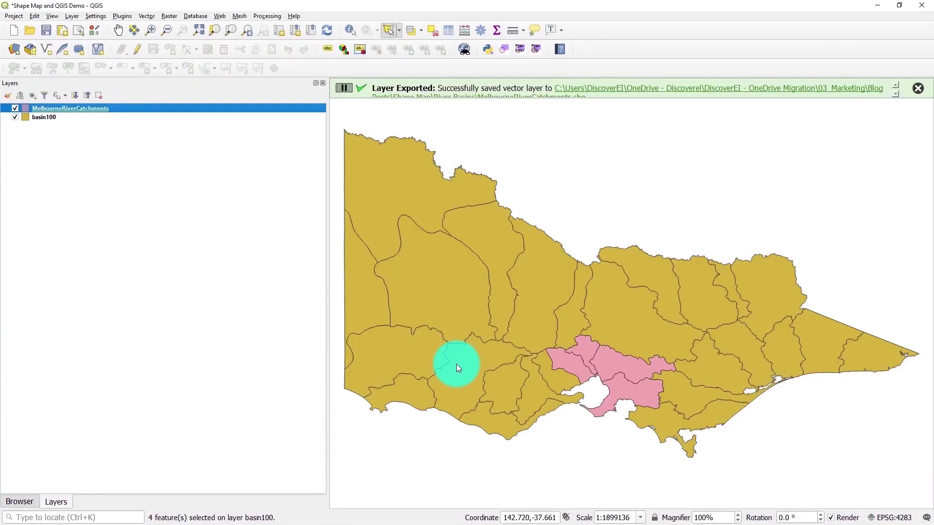
click(15, 116)
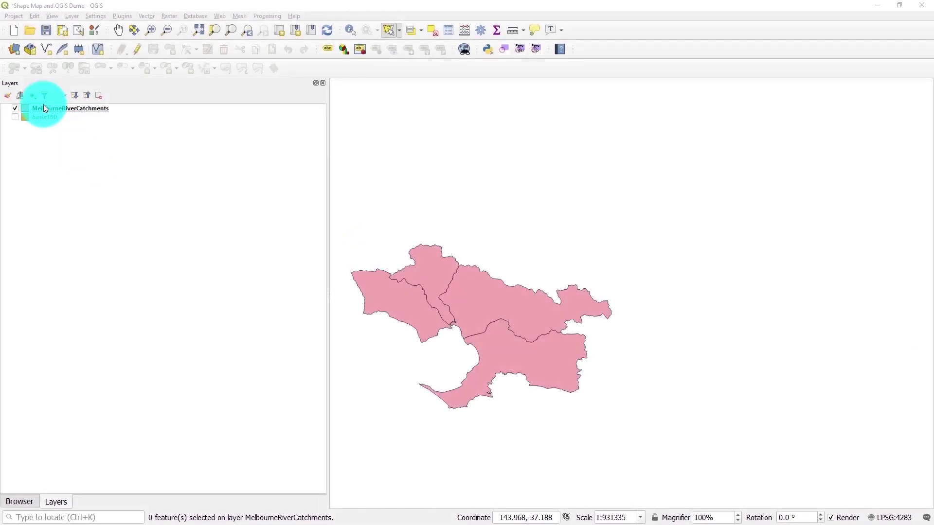
Make MelbourneRiverCatchments editable and draw a split line across the southern bay basin.
right_click(39, 108)
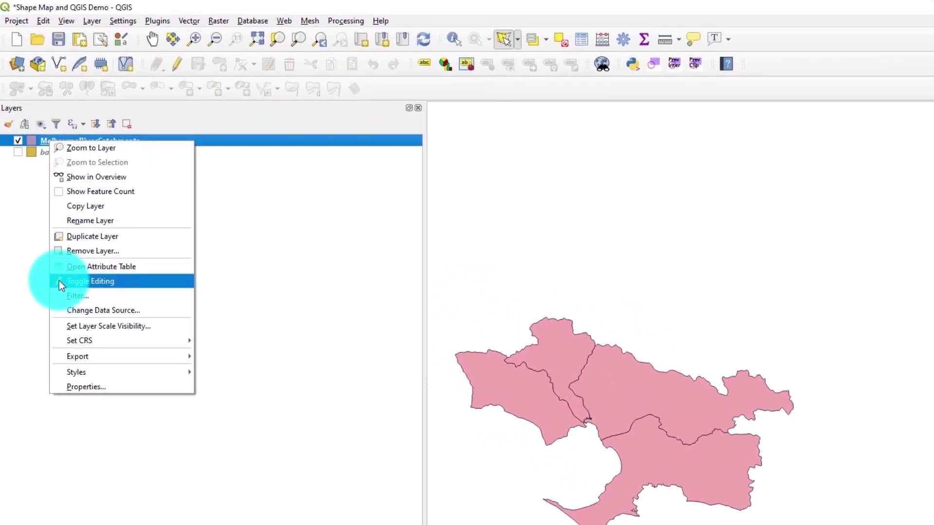
click(59, 281)
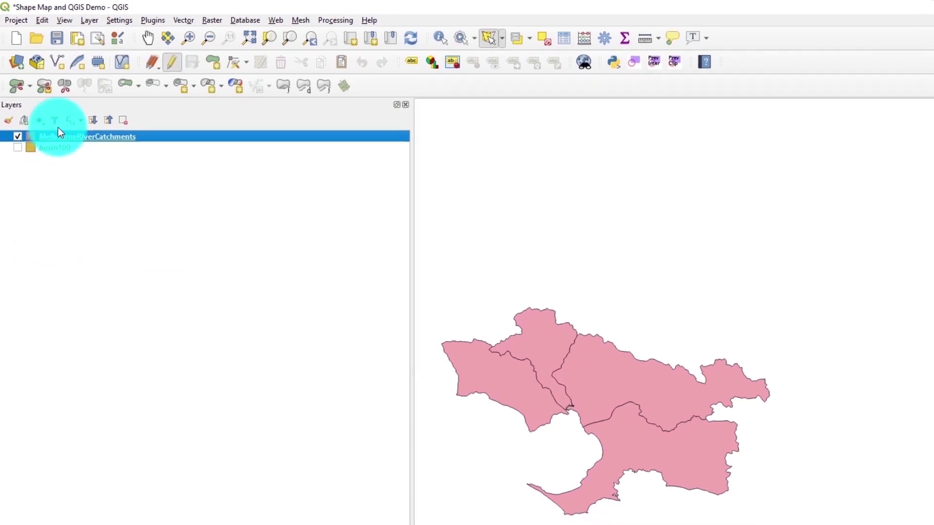
click(54, 71)
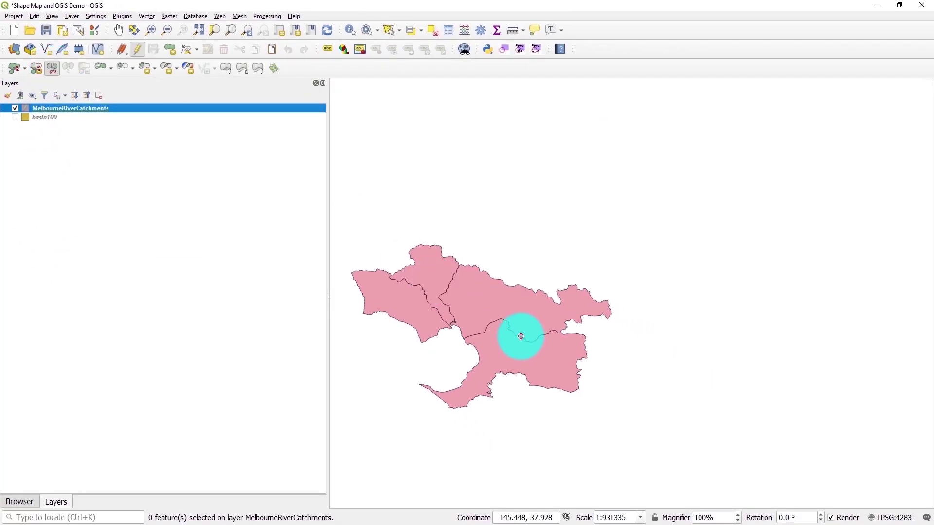
click(521, 336)
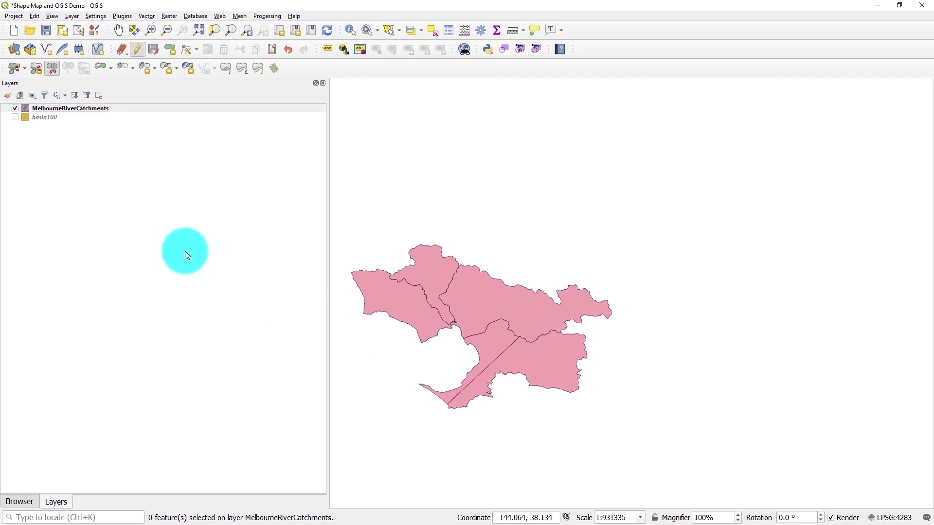
Open the catchments attribute table and rename the first Bunyip River record to Dandenong.
right_click(55, 109)
click(97, 203)
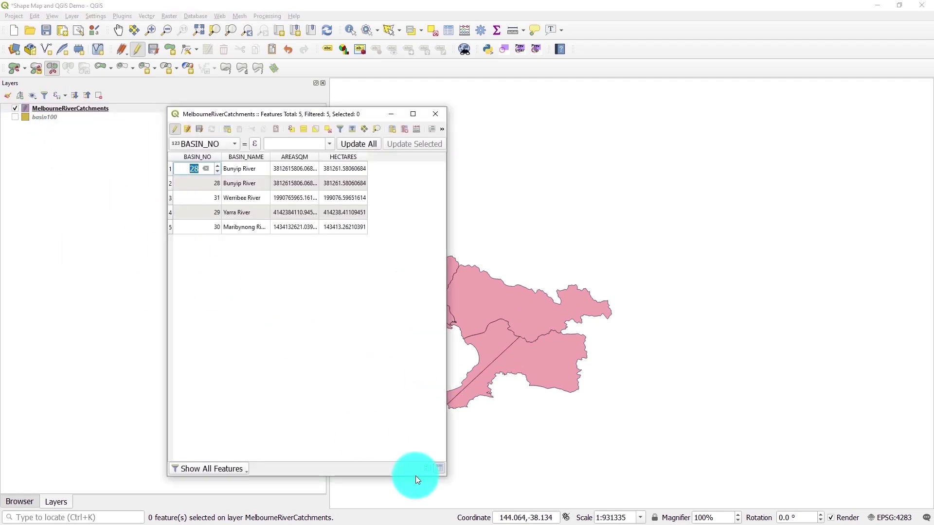
drag(442, 479, 373, 261)
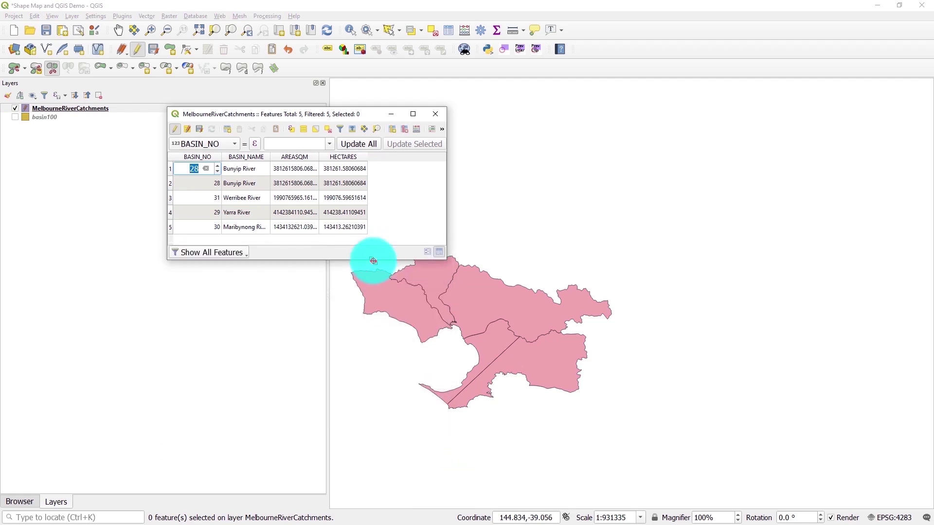
click(169, 168)
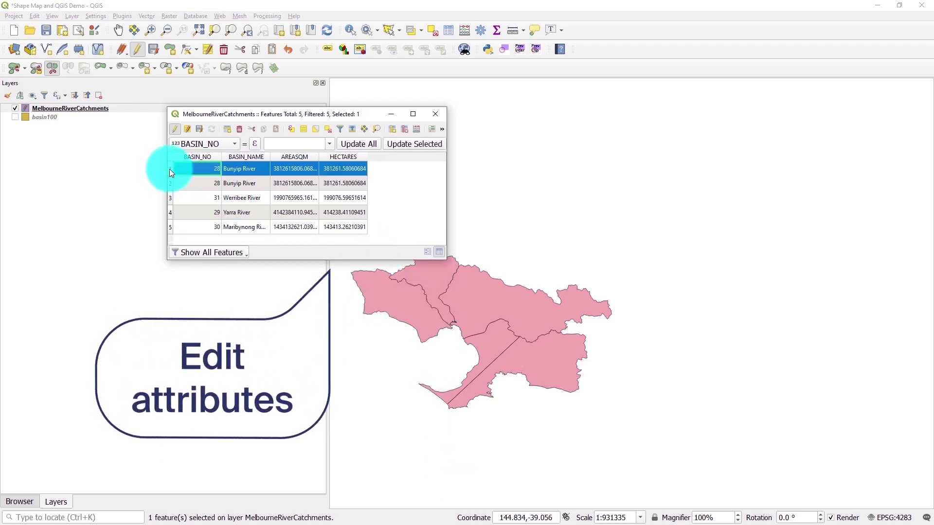
double_click(239, 169)
text(D)
text(andenong)
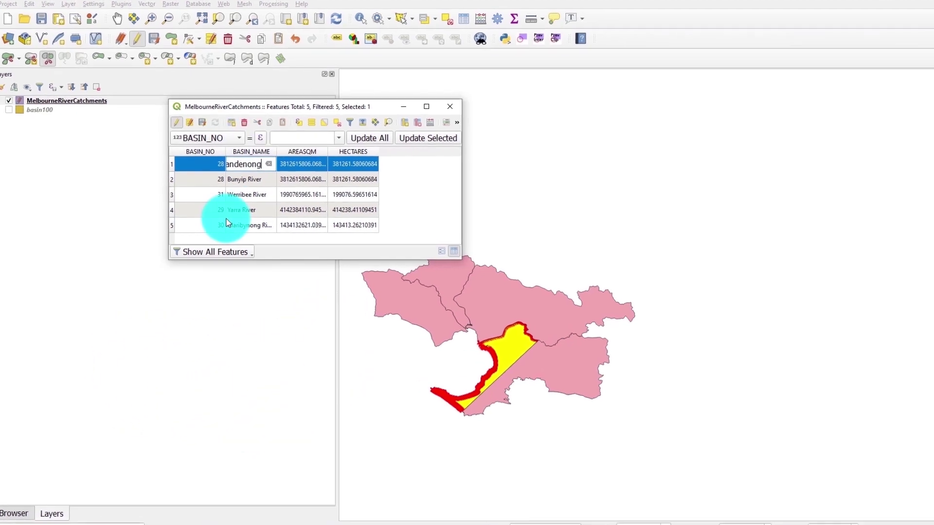
Rename the second Bunyip River record to Westernport and set Maribyrnong's BASIN_NO to 40.
click(172, 179)
double_click(235, 179)
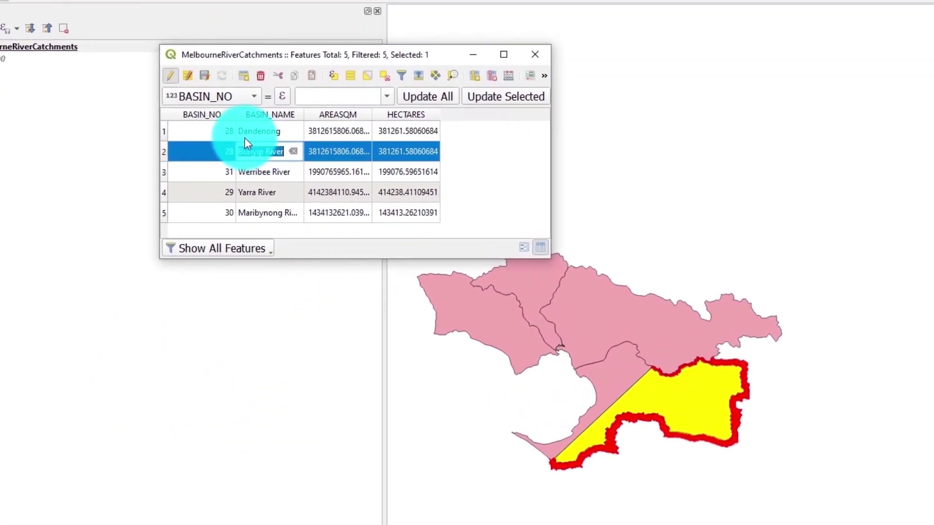
text(Westernport)
key(Return)
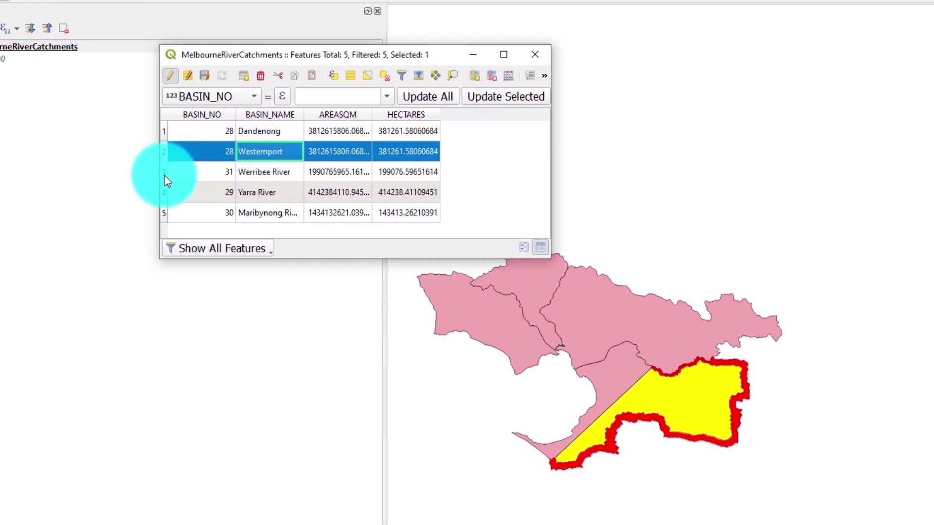
double_click(200, 212)
text(40)
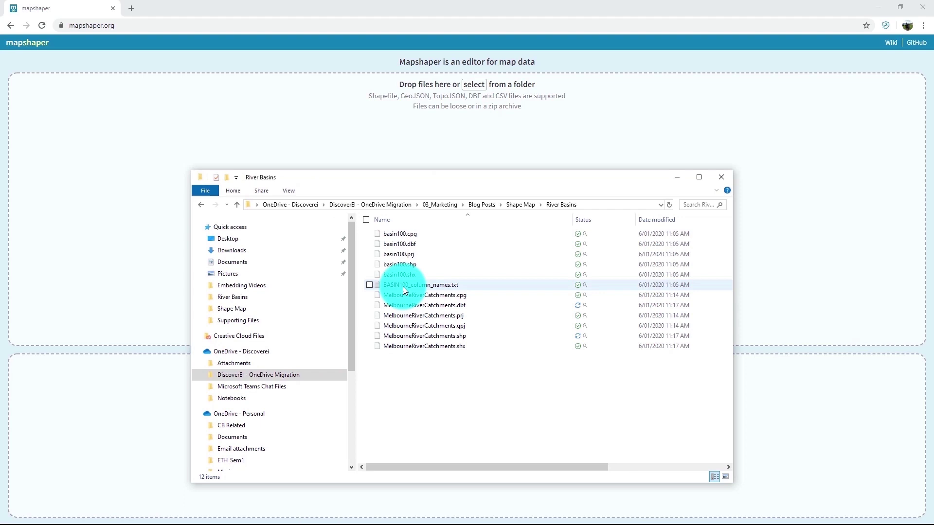
Import the six MelbourneRiverCatchments files into Mapshaper with vertex snapping on.
click(437, 296)
shift+click(447, 348)
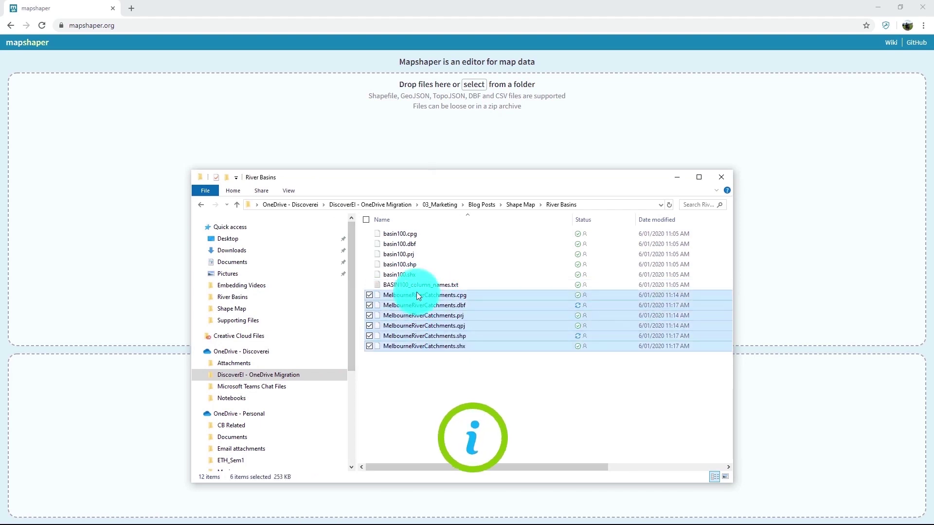
drag(419, 296, 480, 137)
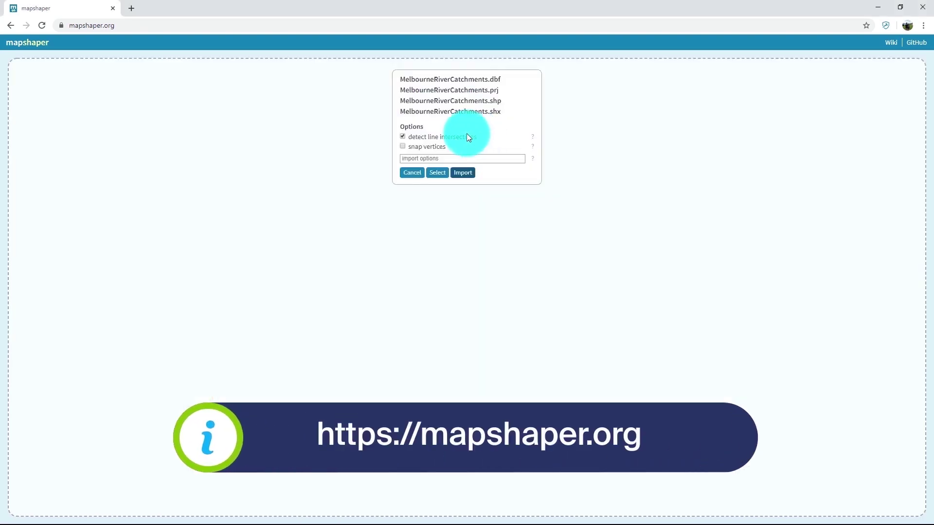
click(428, 147)
click(462, 173)
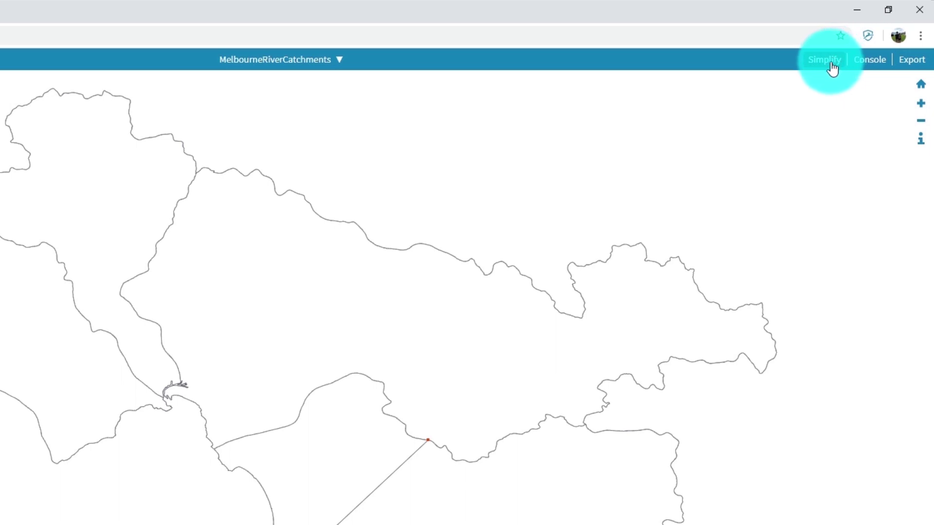
Apply Douglas-Peucker simplification and adjust the simplification slider.
click(833, 68)
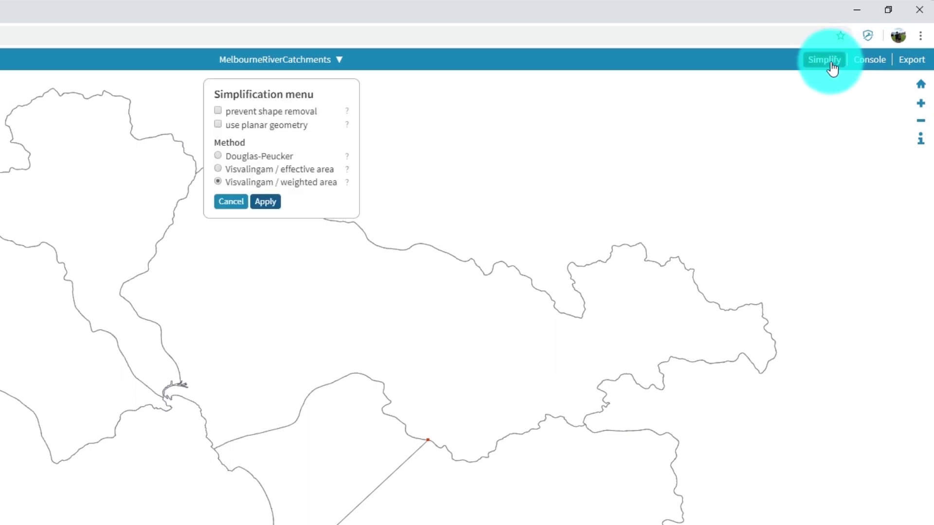
click(266, 201)
drag(147, 60, 360, 62)
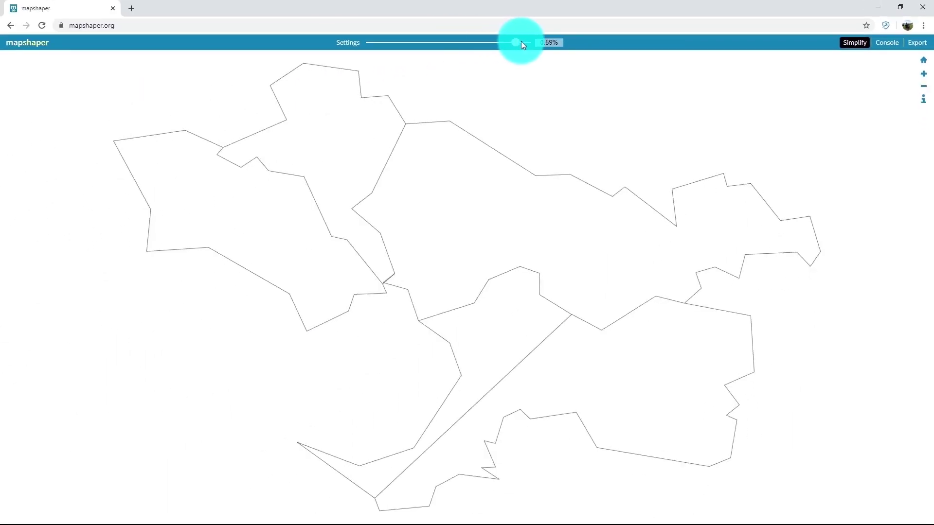
Set simplification to about 10% and export the catchments as TopoJSON.
drag(521, 42, 478, 43)
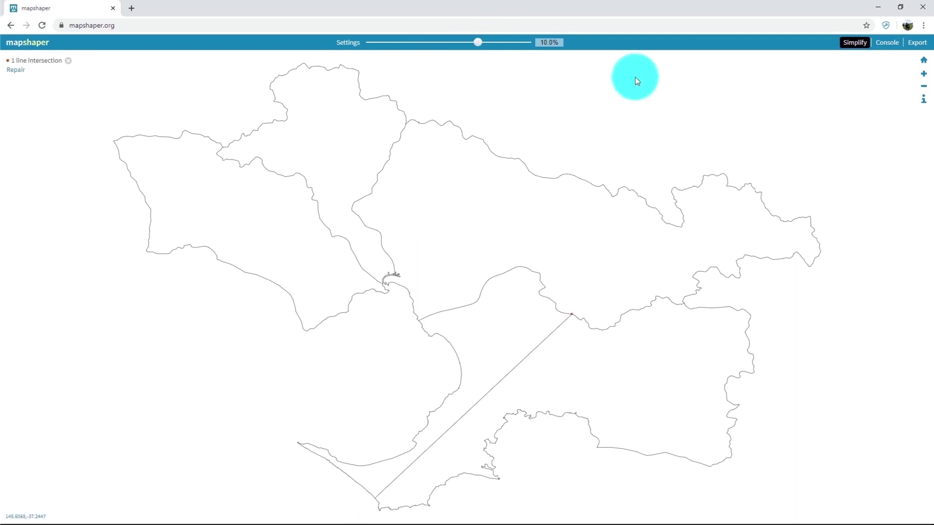
click(916, 43)
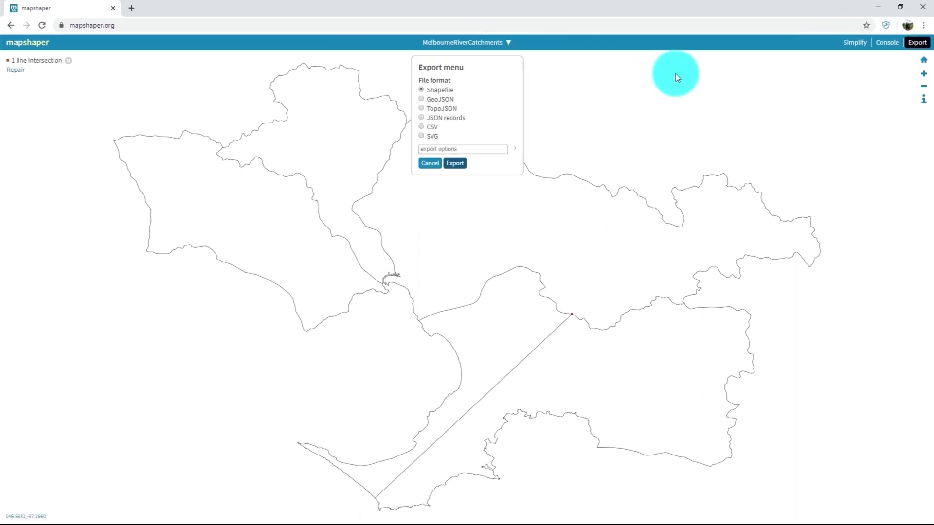
click(453, 111)
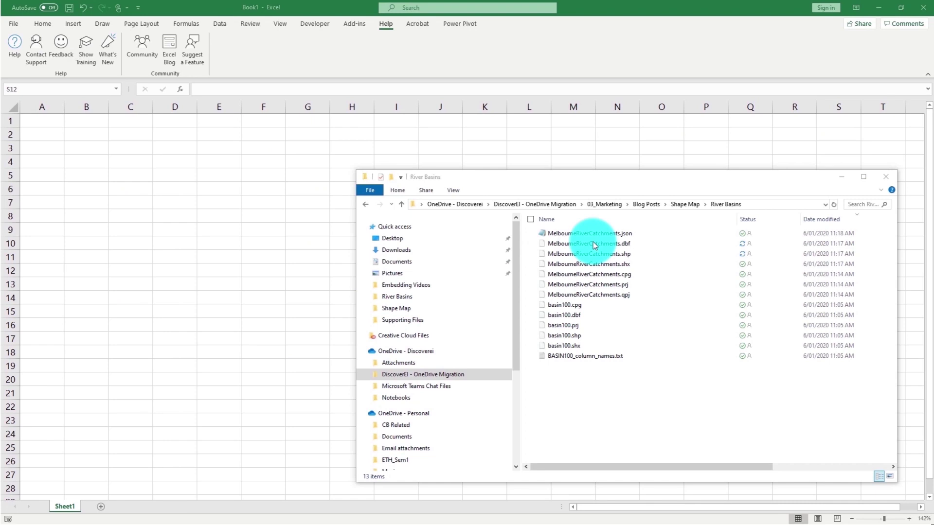
Copy the five basin names B2:B6 from the .dbf into cell A9 of the Vision sheet.
click(593, 243)
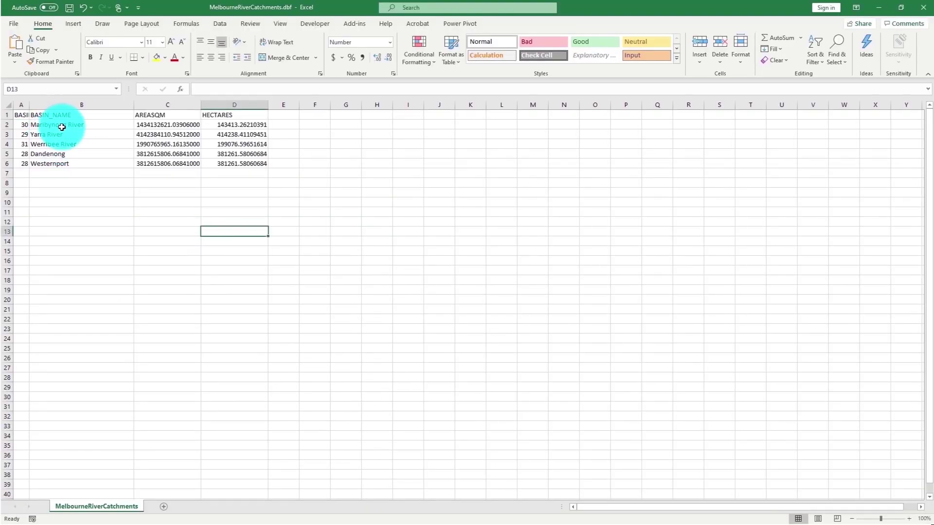
drag(62, 127, 68, 161)
key(ctrl+c)
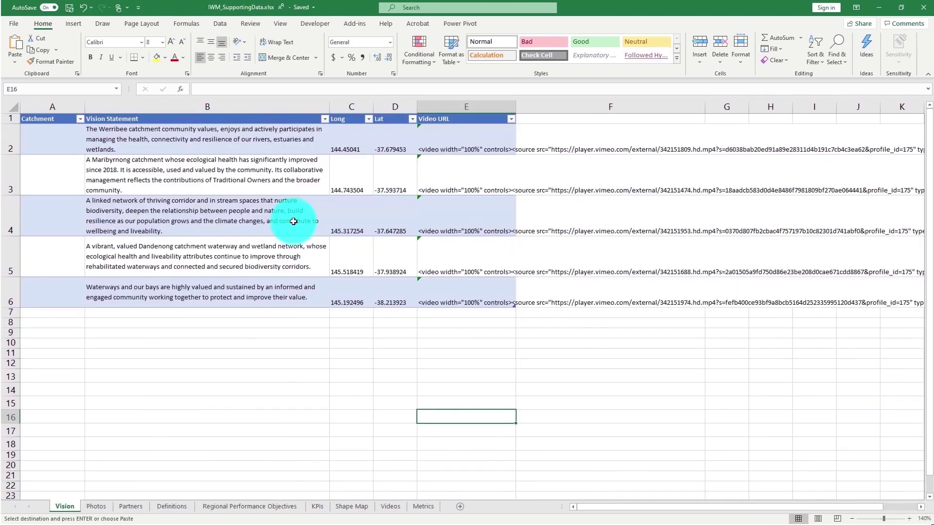
right_click(119, 331)
click(116, 333)
click(63, 333)
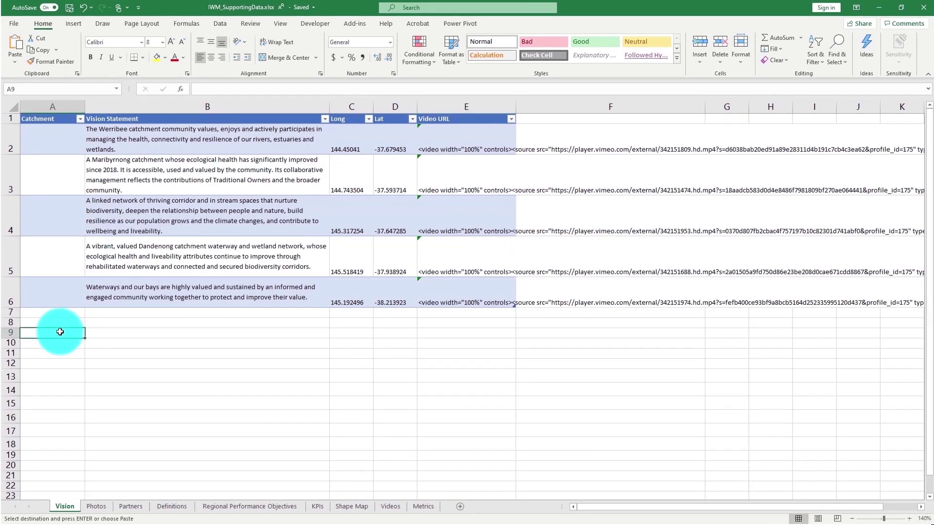
key(ctrl+v)
Move the Werribee River name from A11 into cell A2.
click(68, 360)
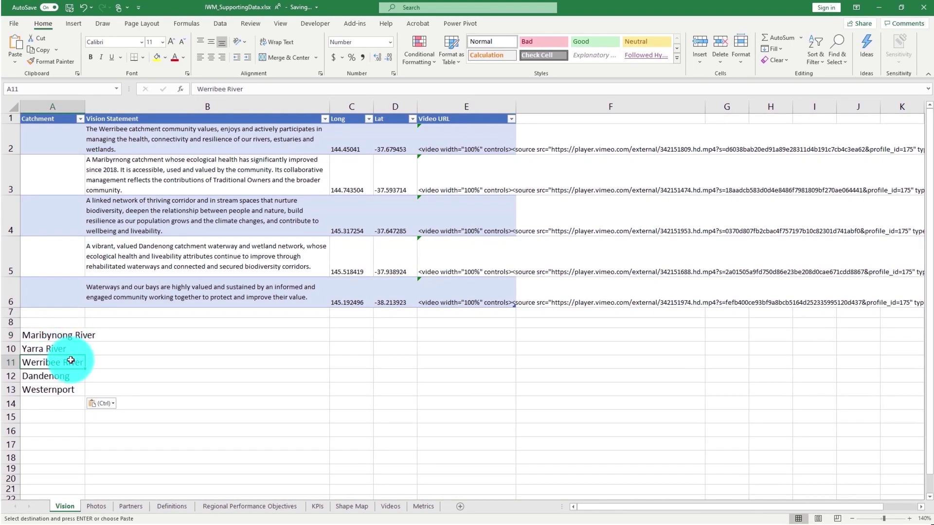
key(ctrl+c)
click(68, 143)
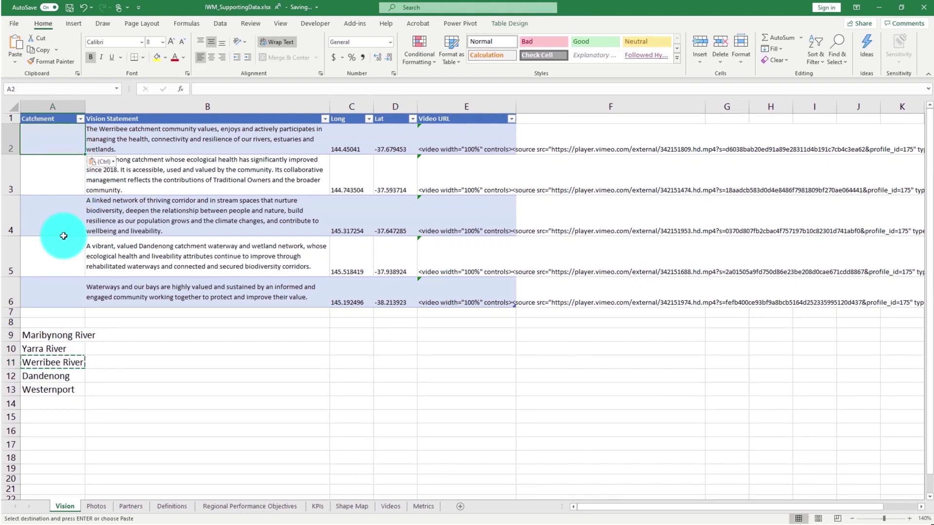
key(ctrl+v)
drag(59, 335, 58, 348)
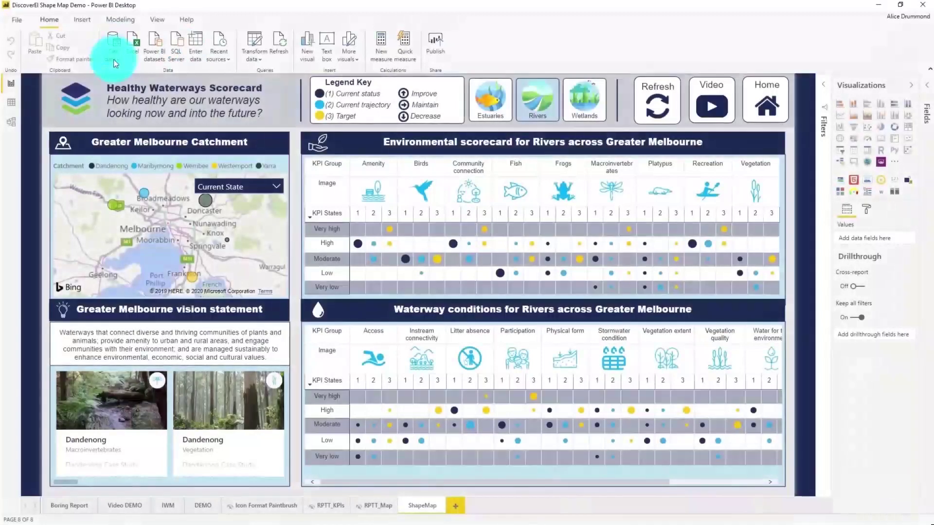
Connect Power BI to the IWM_SupportingData.xlsx Excel workbook.
click(112, 56)
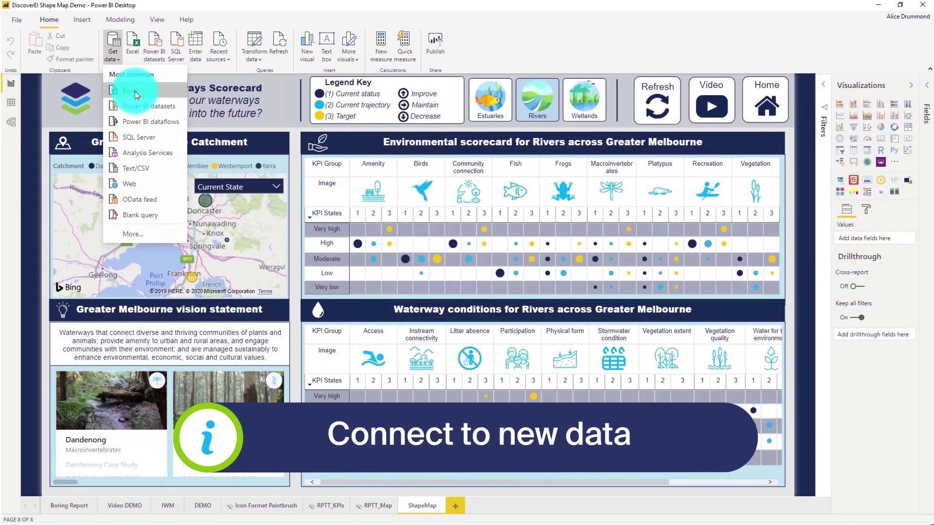
click(135, 91)
click(146, 107)
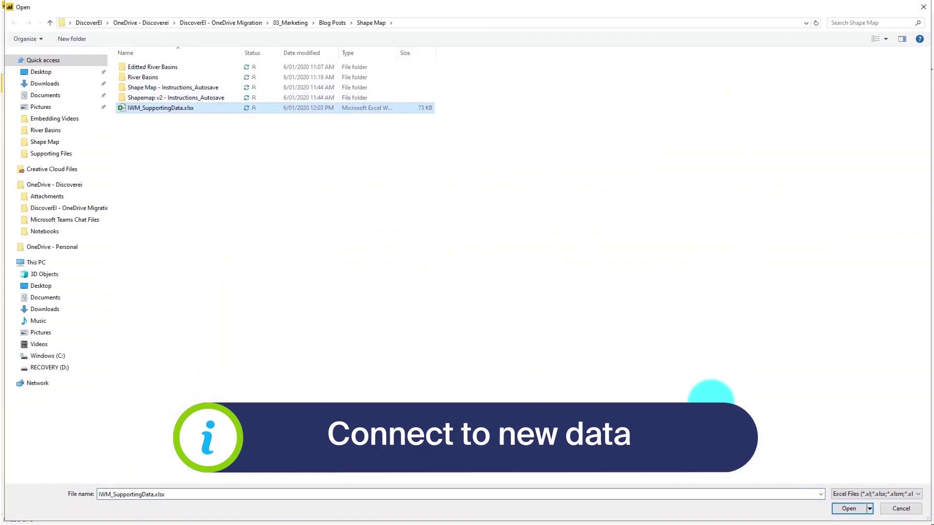
click(848, 508)
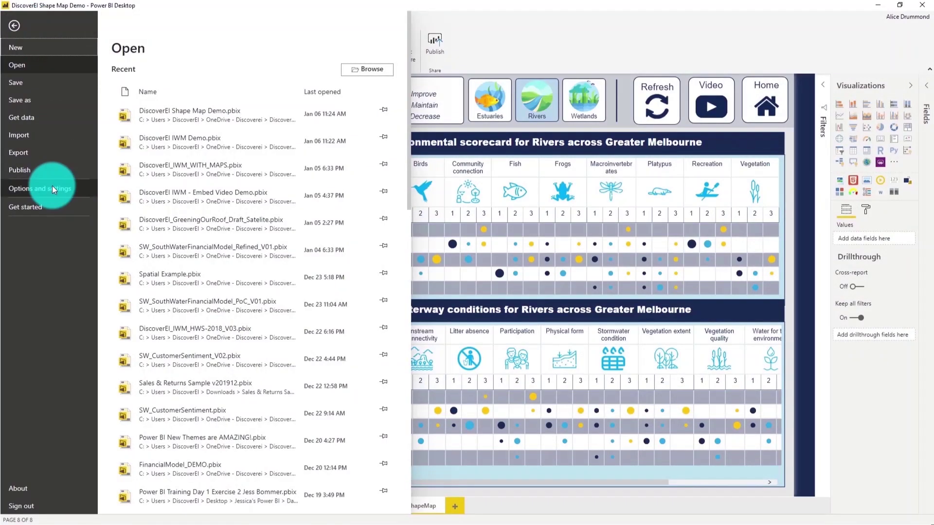
Enable the Shape map visual preview feature and acknowledge the restart notice.
click(51, 188)
click(159, 77)
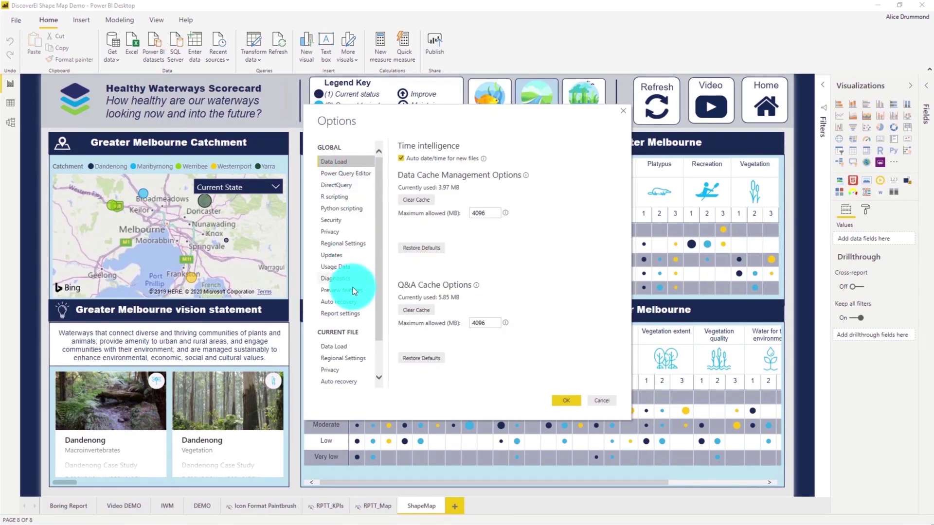
click(352, 290)
click(577, 399)
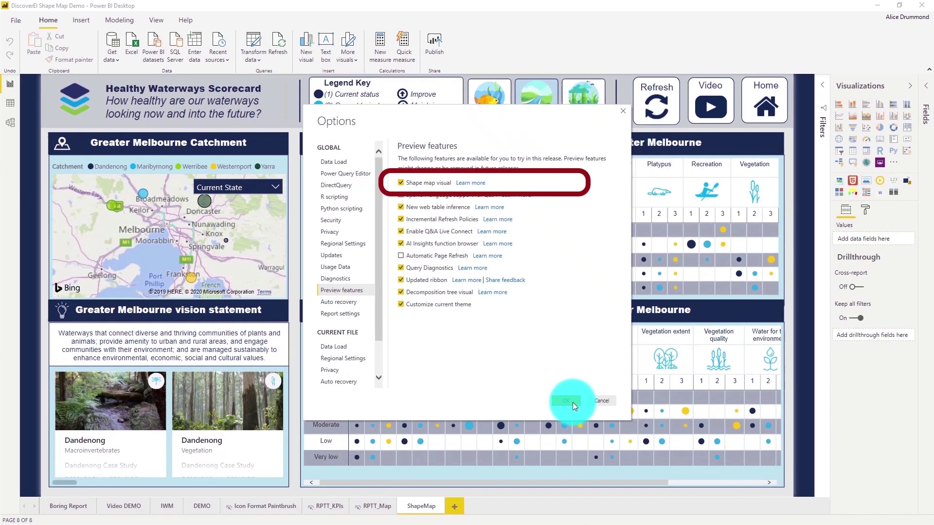
click(555, 290)
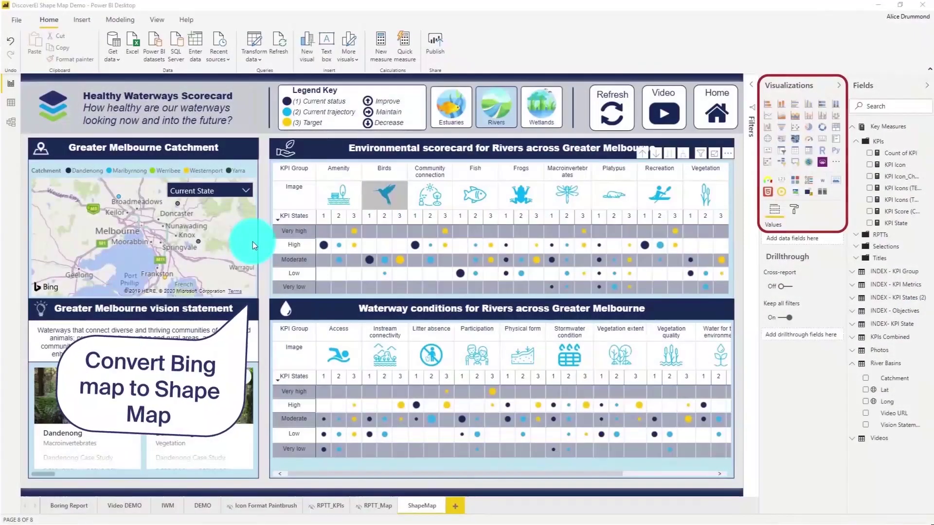
Convert the Greater Melbourne Catchment map visual into a shape map.
click(254, 246)
click(795, 142)
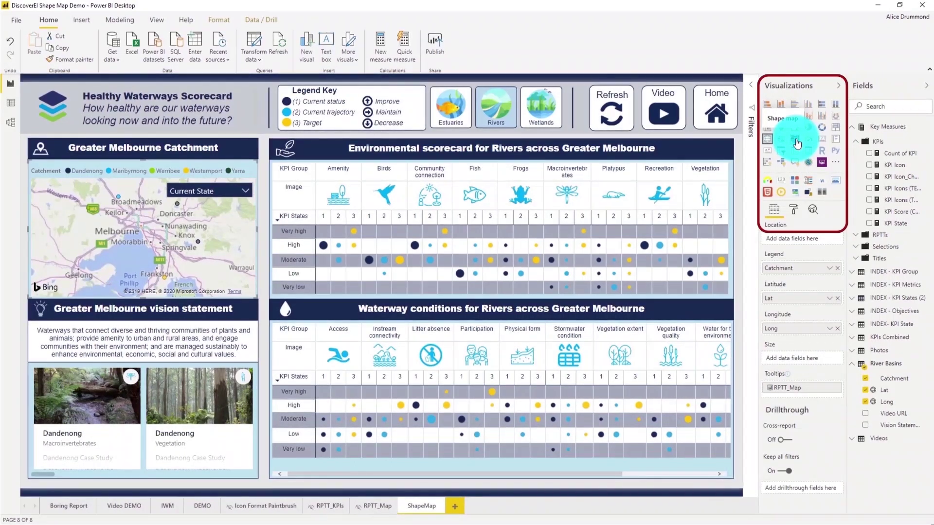
click(796, 142)
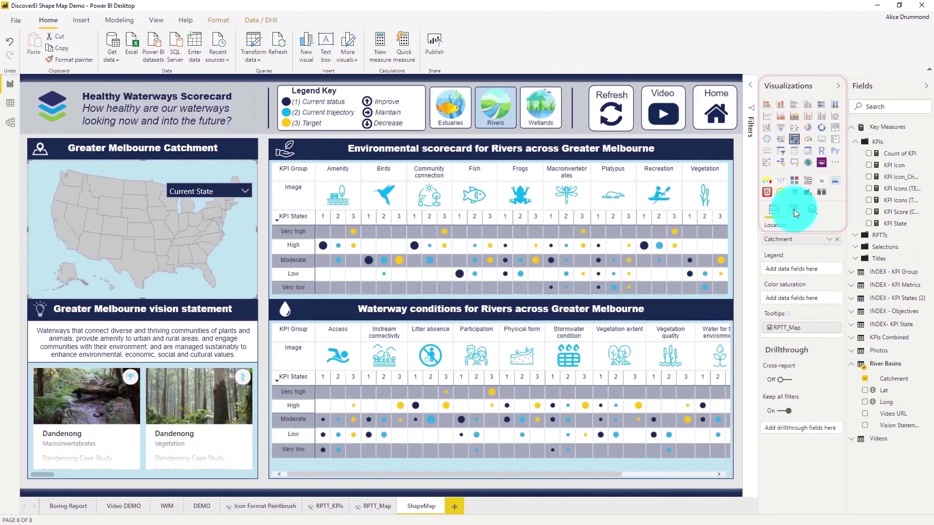
Load MelbourneRiverCatchments.json as the shape map's custom map.
click(793, 209)
click(790, 264)
click(816, 283)
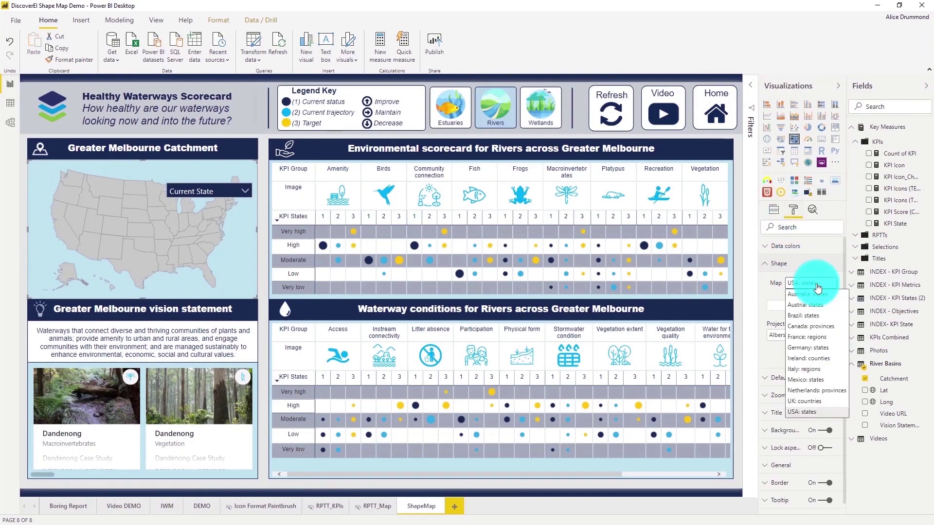
click(817, 286)
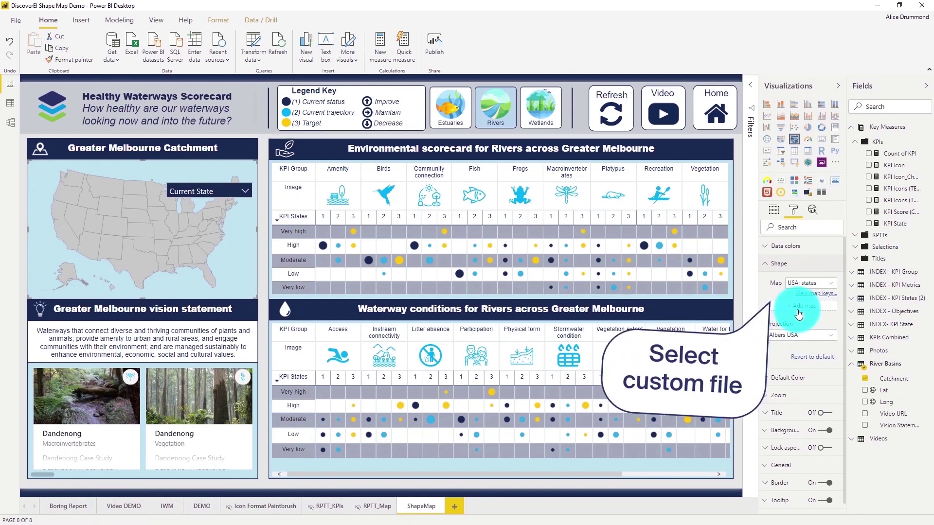
click(799, 311)
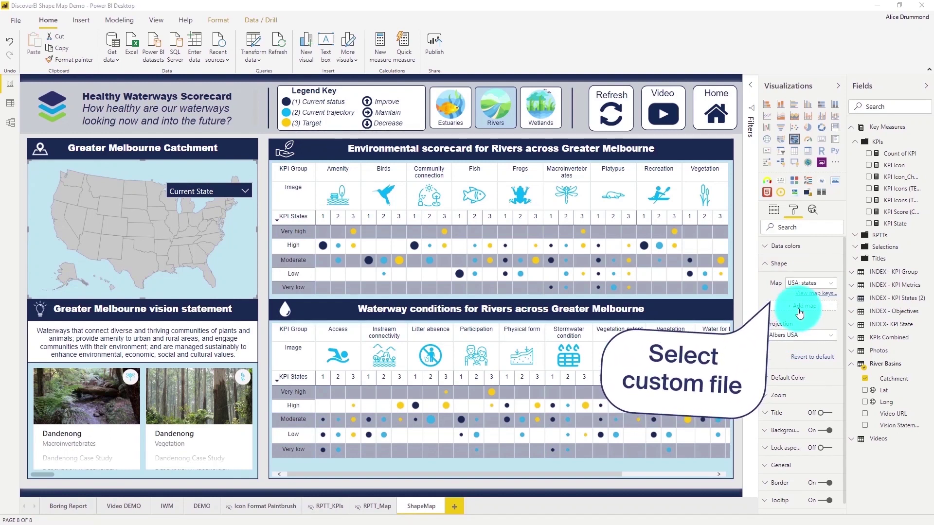
click(184, 68)
click(846, 505)
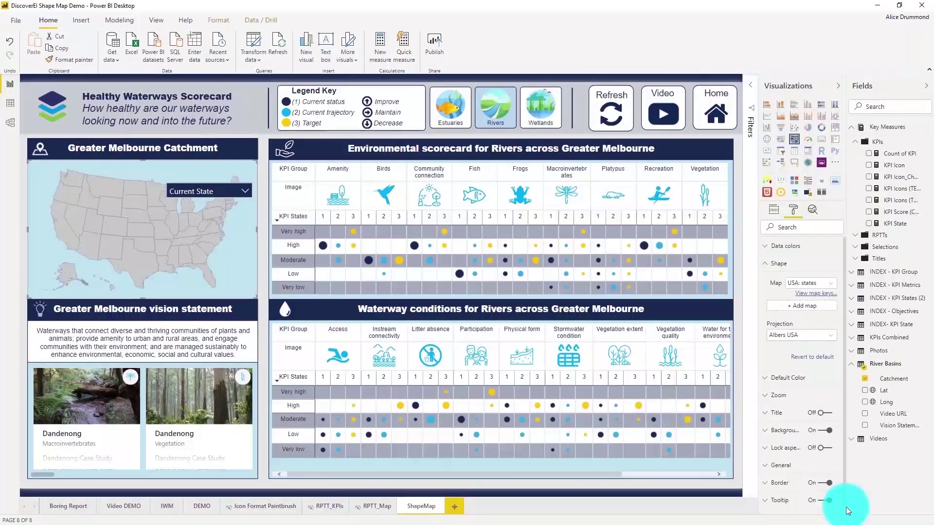
click(769, 265)
click(774, 212)
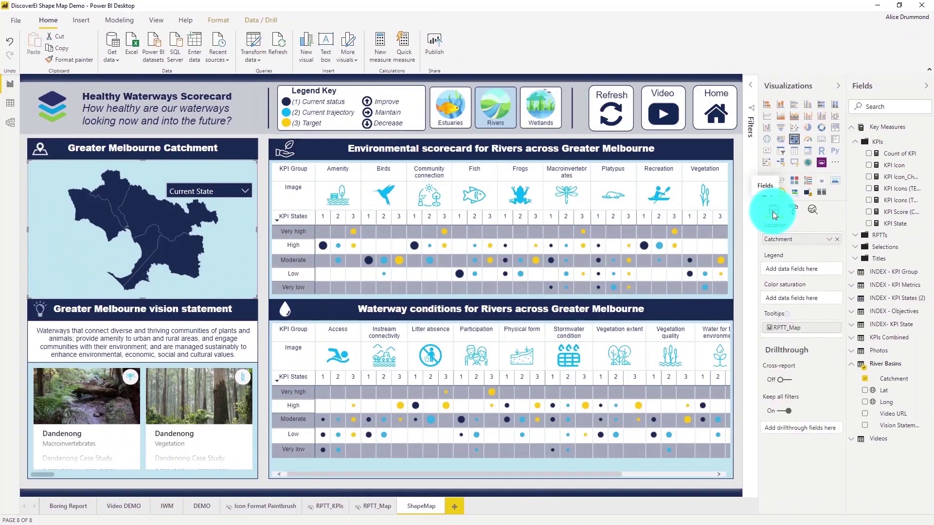
Shade the catchments by KPI Score with a dark-red minimum colour, then filter the map to Yarra.
mouse_move(895, 212)
mouse_down()
mouse_move(800, 267)
mouse_move(800, 303)
mouse_up()
click(793, 213)
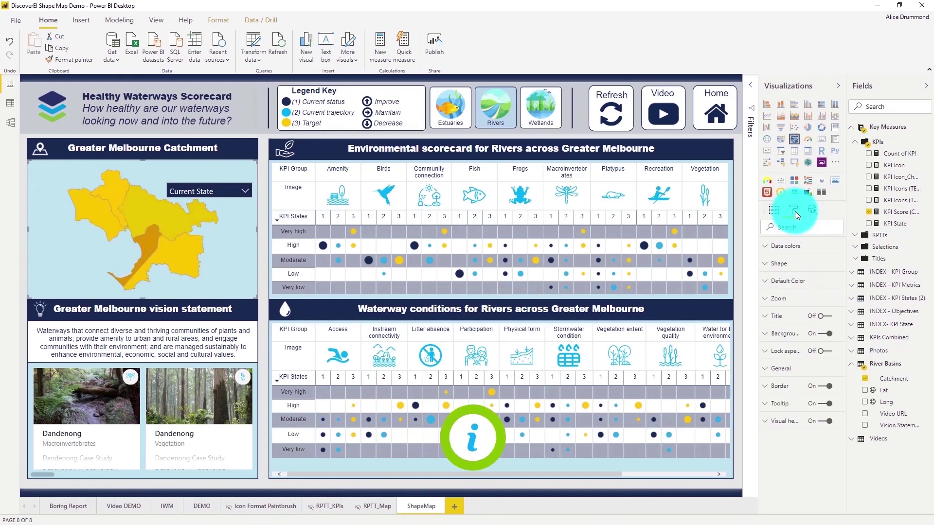
click(784, 246)
click(788, 322)
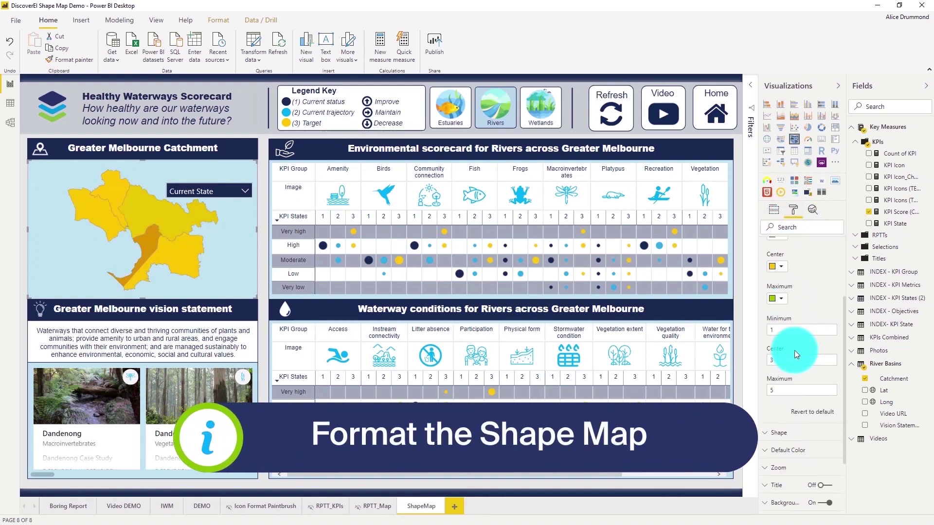
click(795, 351)
click(781, 253)
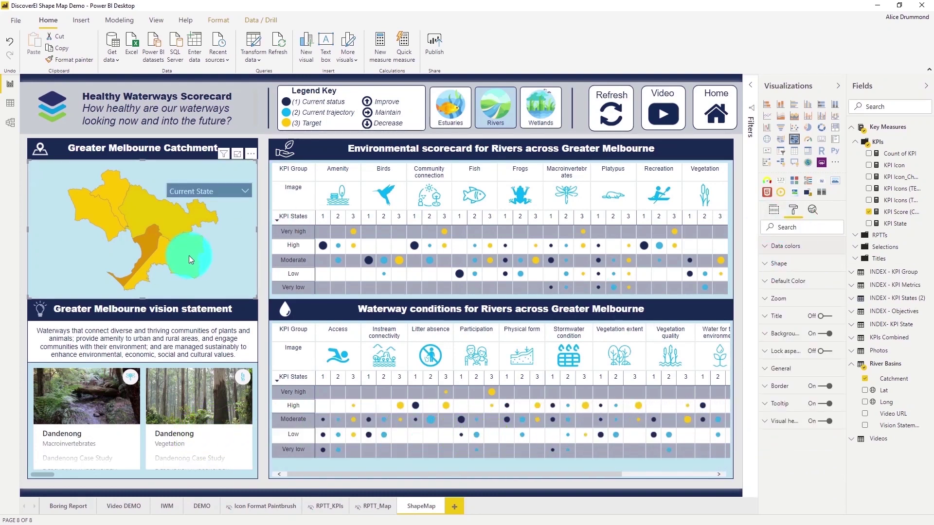
mouse_move(189, 255)
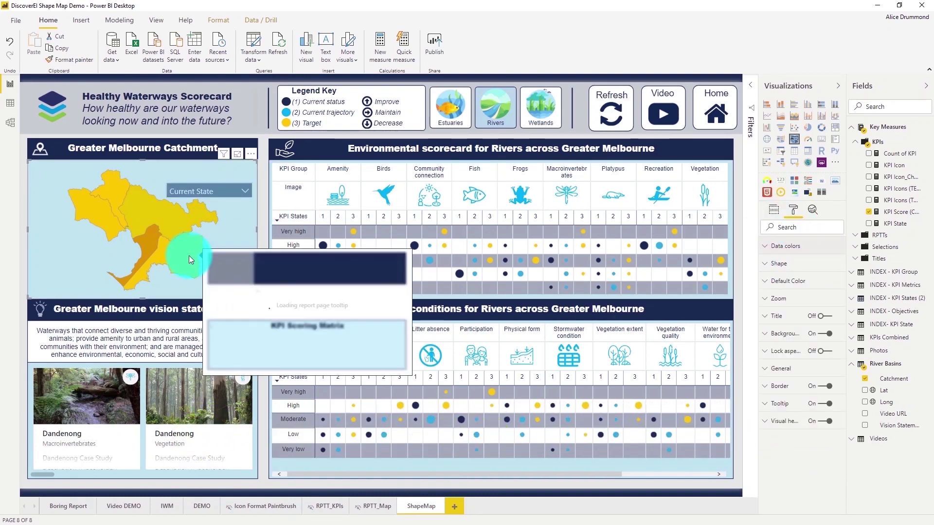
click(186, 226)
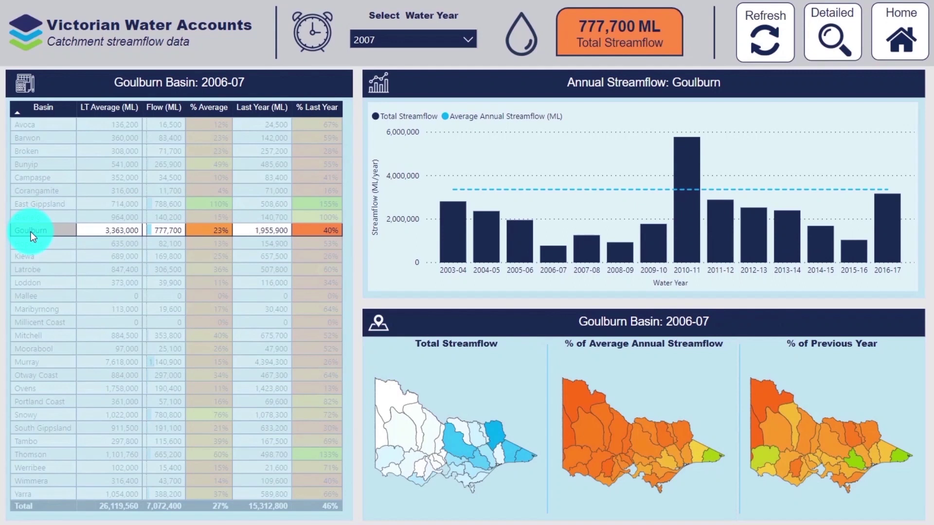
Filter the Water Accounts report to Latrobe, then try basin selections on the growth and environmental maps.
click(30, 269)
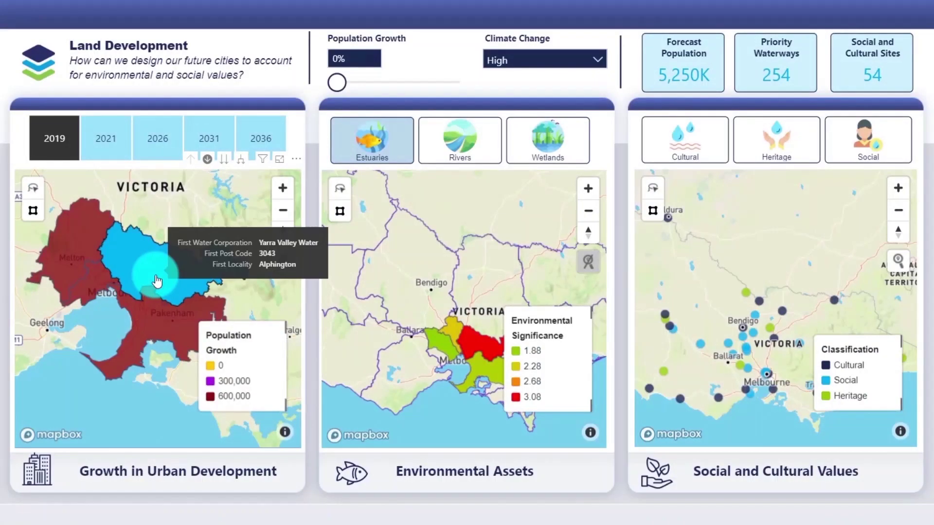
click(154, 273)
scroll(151, 323, up, 3)
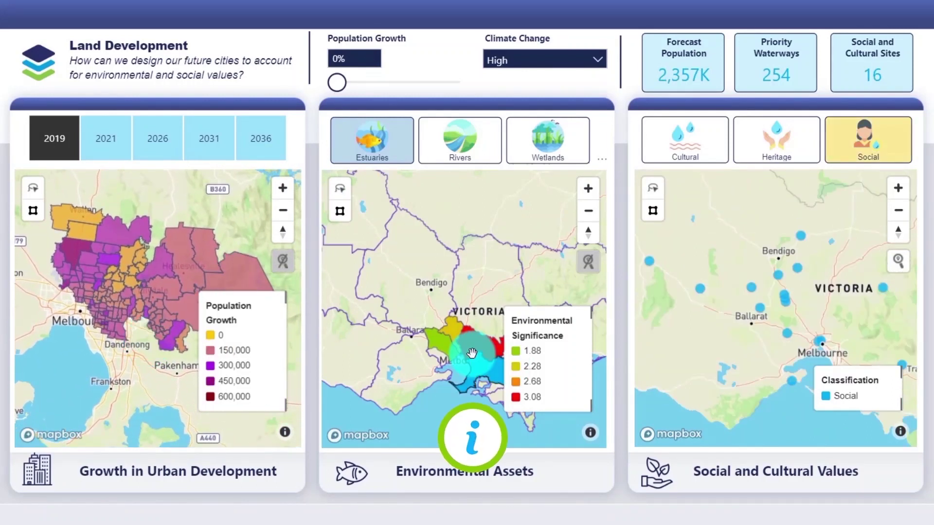
scroll(408, 316, up, 5)
click(410, 334)
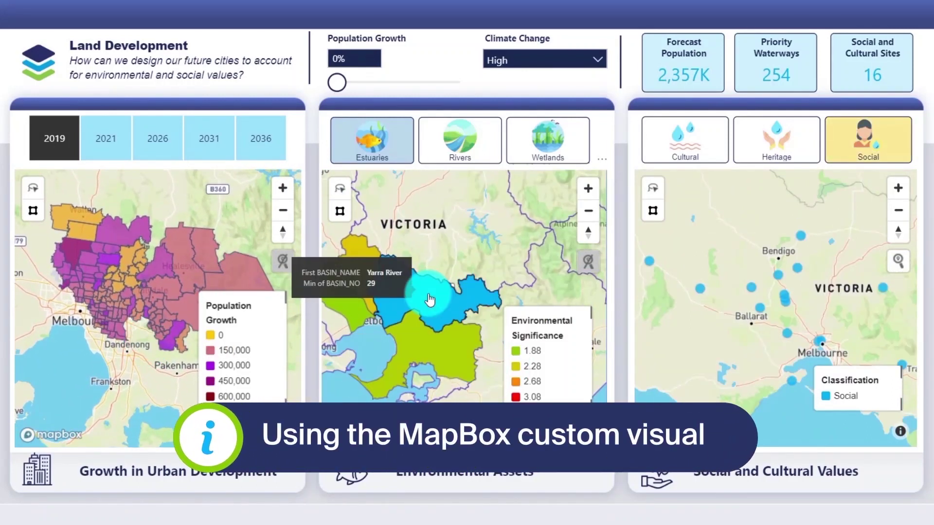
click(398, 288)
click(427, 319)
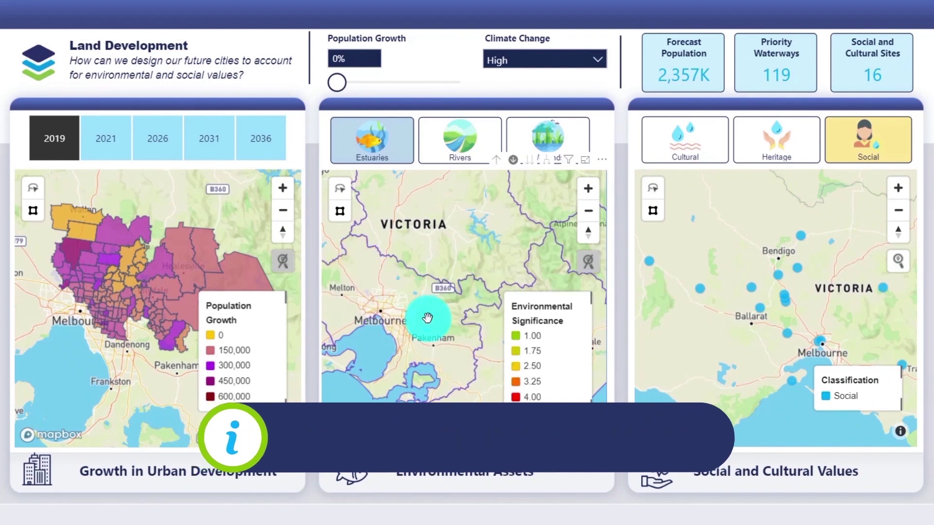
Pan toward Healesville and Yarra Glen, then select the Richardson @ Donald gauge to show its tooltip.
scroll(462, 286, up, 5)
mouse_move(462, 286)
mouse_down()
mouse_move(446, 278)
mouse_move(446, 225)
mouse_move(530, 270)
mouse_up()
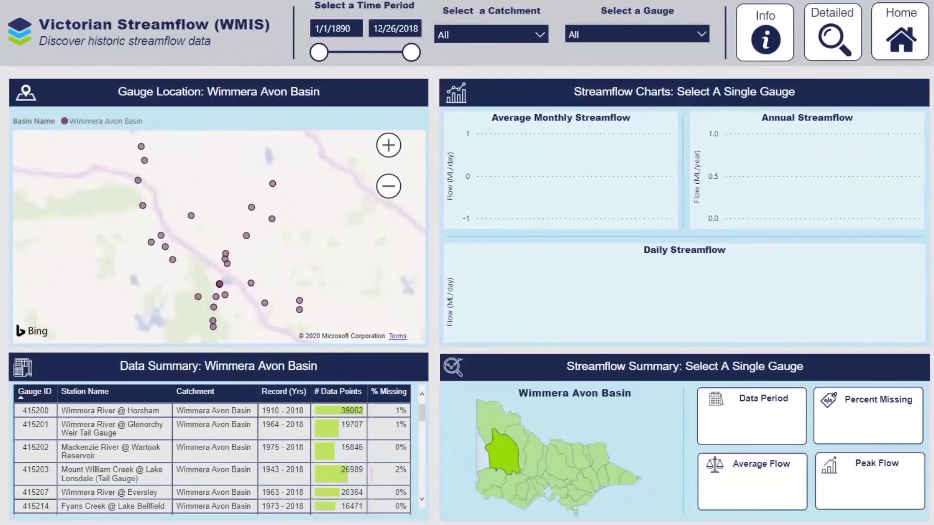
click(236, 188)
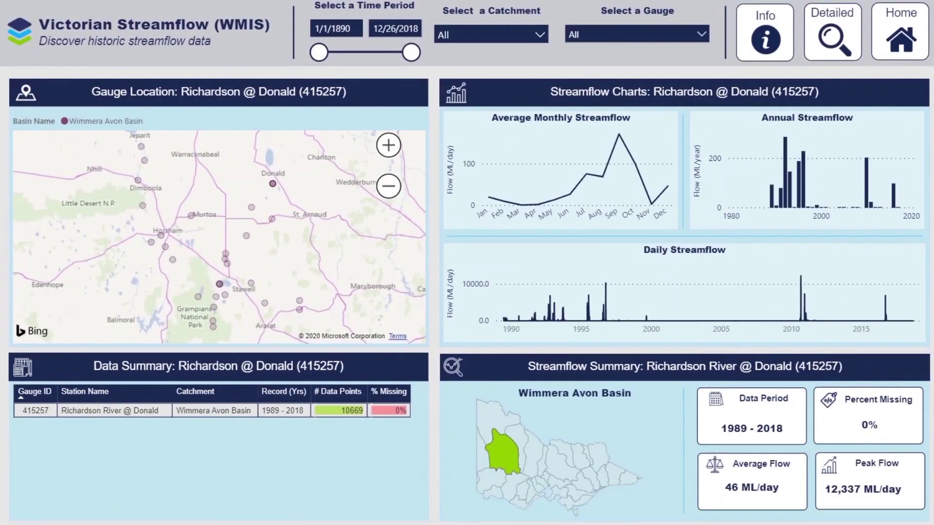
mouse_move(272, 186)
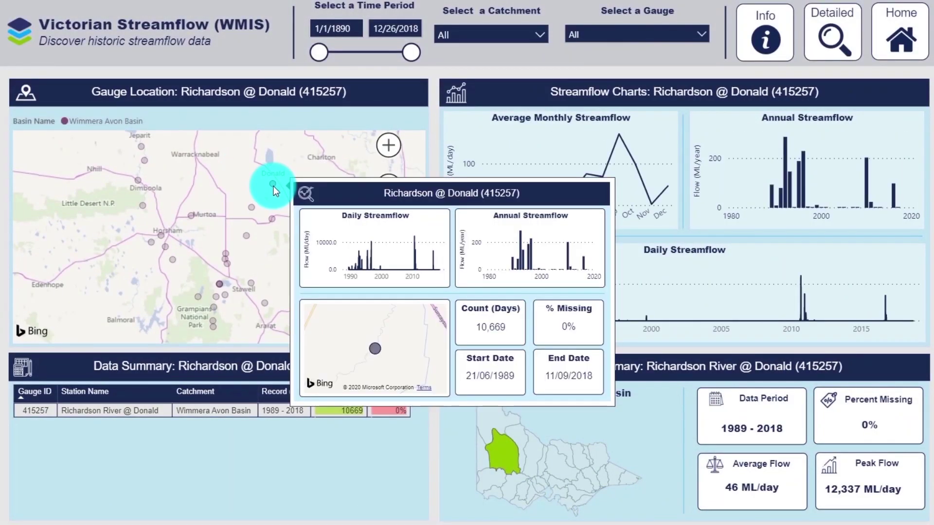